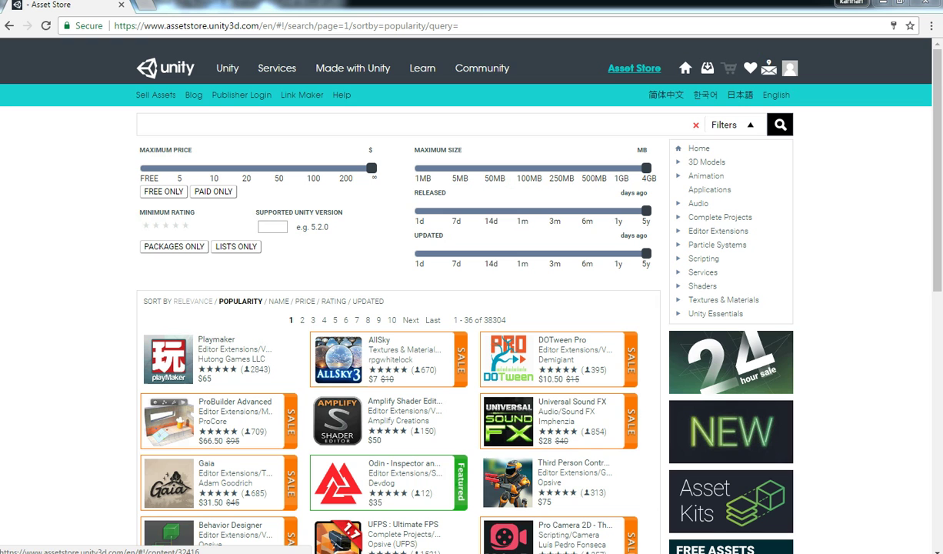
Switch to Unity and add a UI Image to the scene
key(alt+Tab)
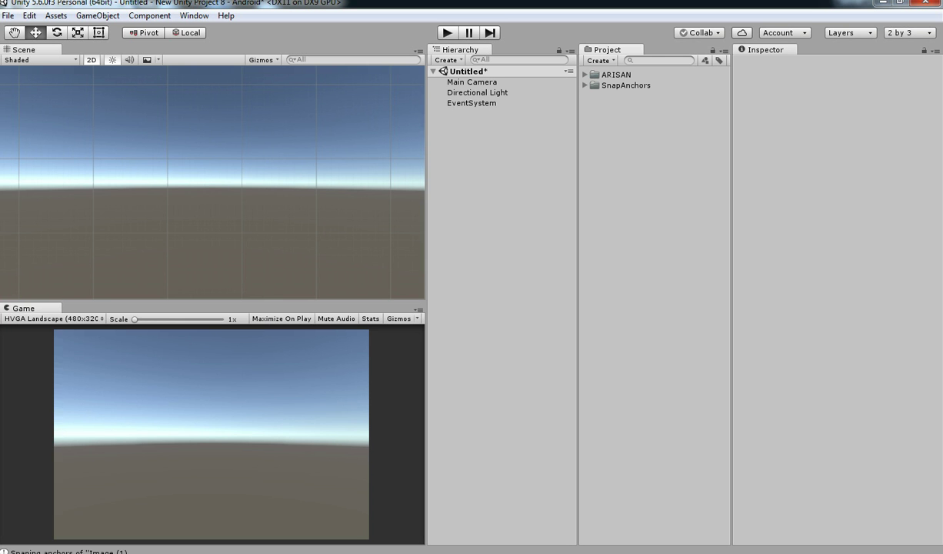
click(97, 15)
mouse_move(154, 146)
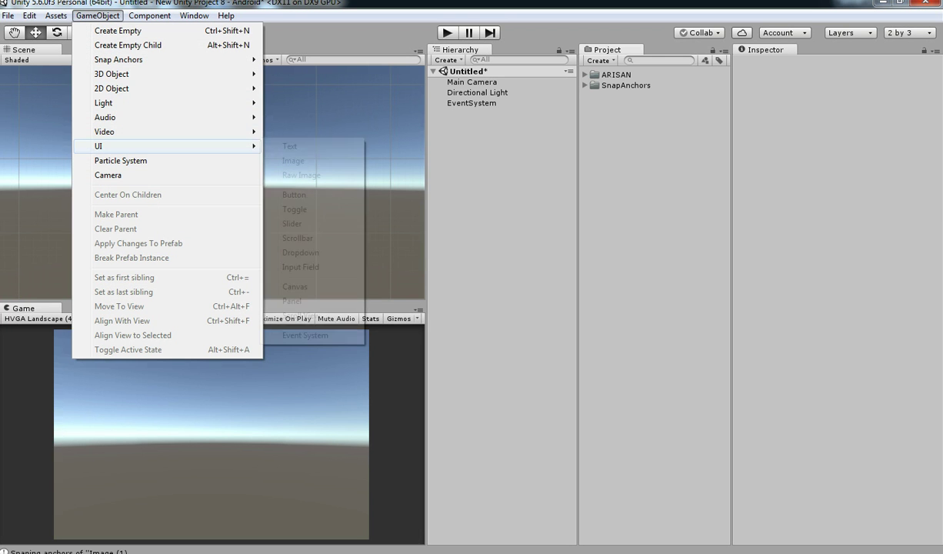
click(293, 160)
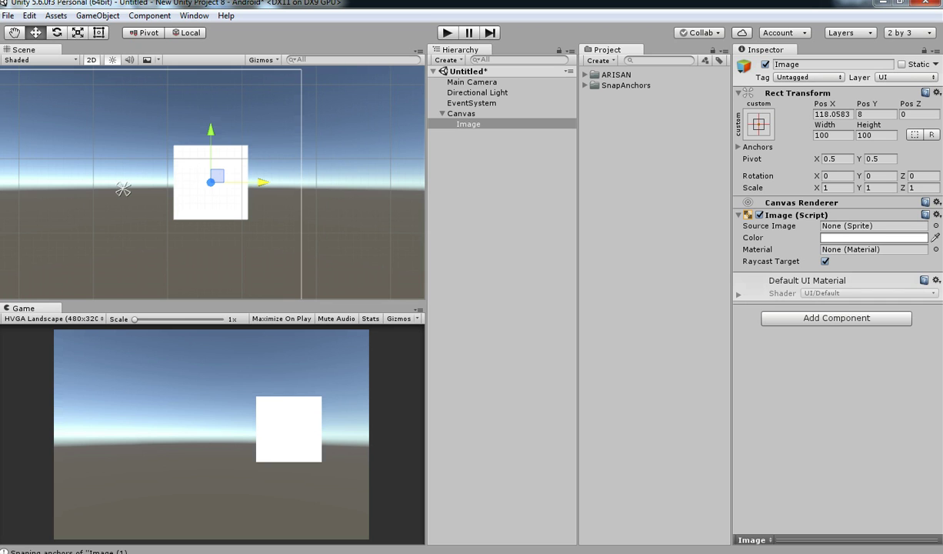
Assign the 002_water sprite from the ARISAN folder to the Image and move it horizontally to Pos X 58.9
click(586, 74)
drag(648, 127, 869, 225)
scroll(212, 182, down, 1)
drag(211, 183, 170, 182)
key(t)
scroll(211, 184, down, 1)
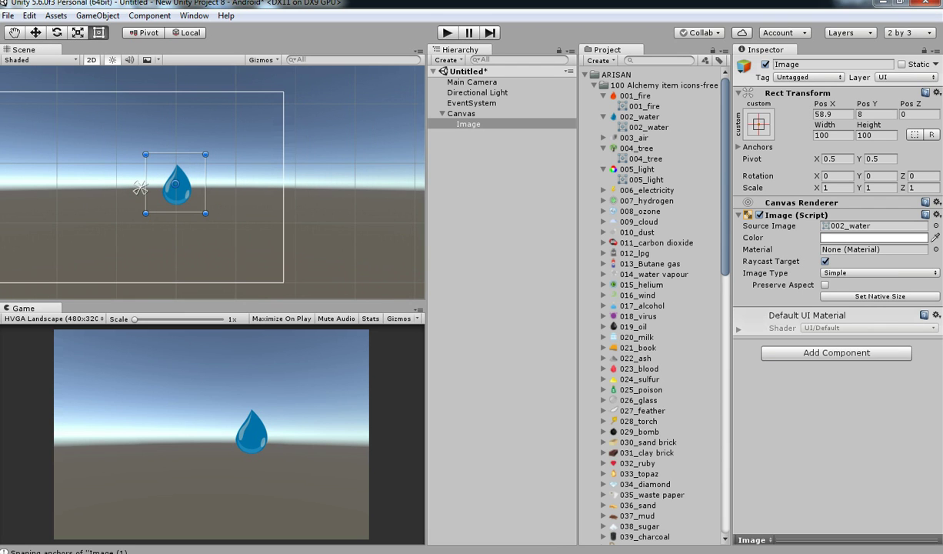
Duplicate the water image, assign the 003_air sprite to the copy, and move it to Pos X -211
double_click(469, 124)
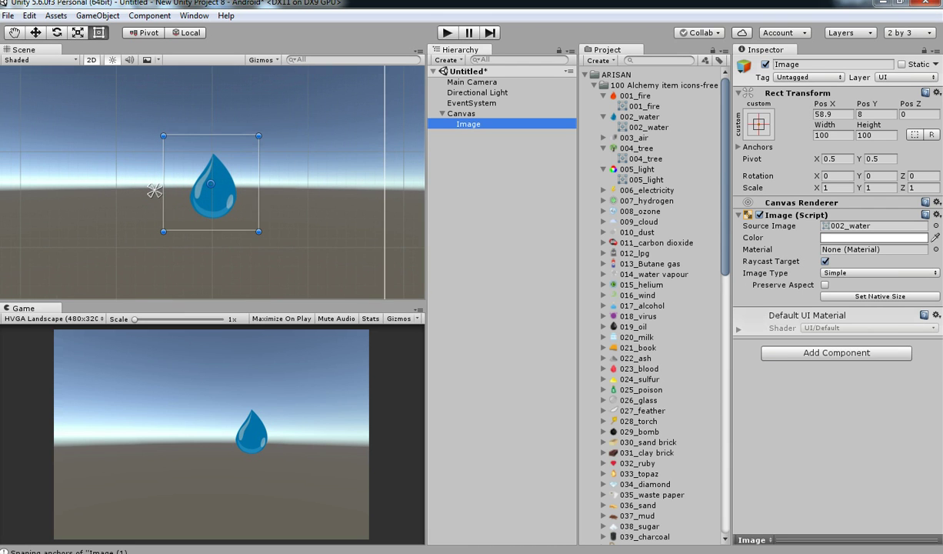
key(ctrl+d)
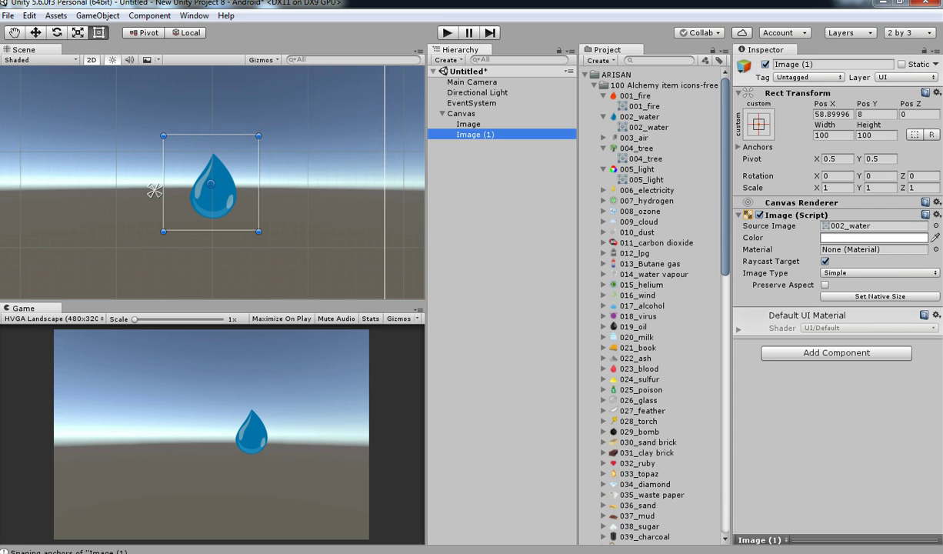
click(604, 138)
drag(644, 148, 873, 225)
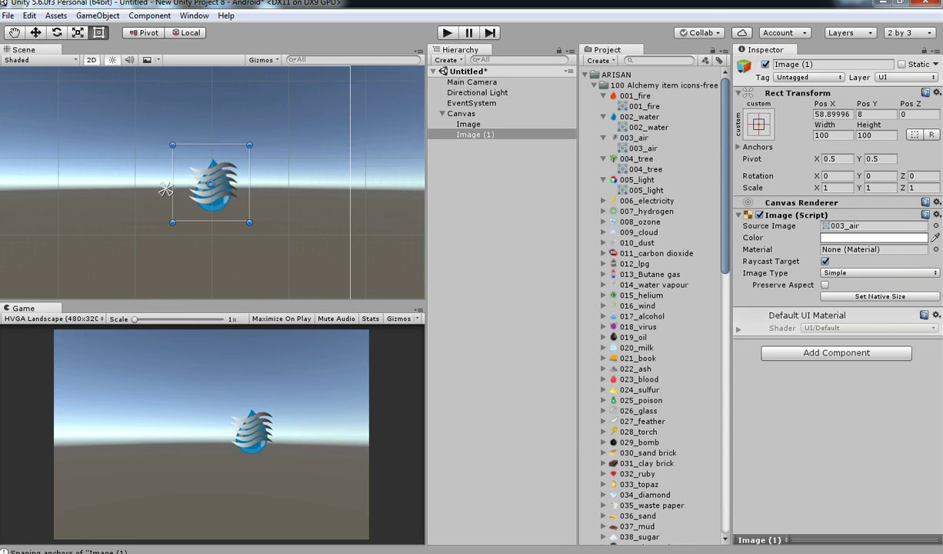
key(w)
scroll(201, 185, down, 1)
drag(263, 182, 90, 182)
scroll(90, 182, down, 4)
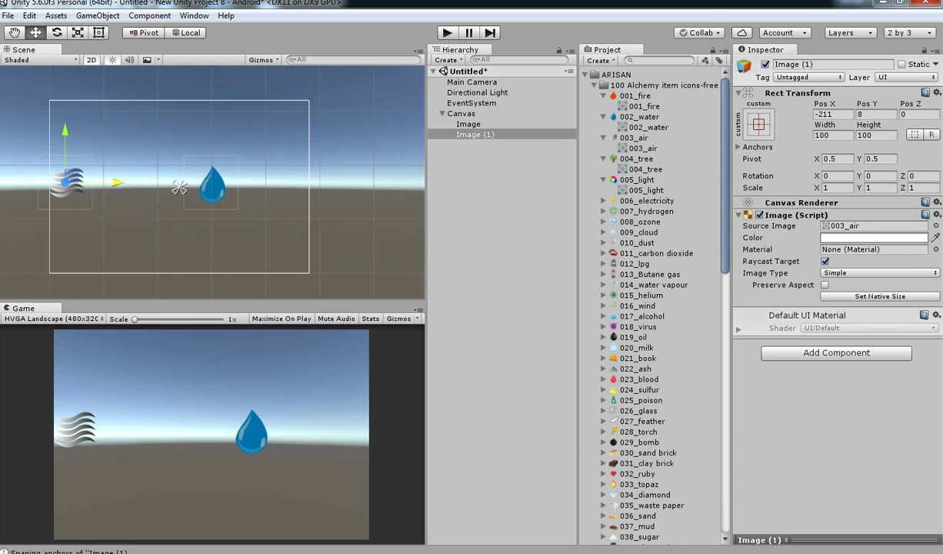
Duplicate the air image, move the copy to Pos X -92, Pos Y 75, and assign it the 005_light sprite
key(ctrl+d)
scroll(201, 184, down, 1)
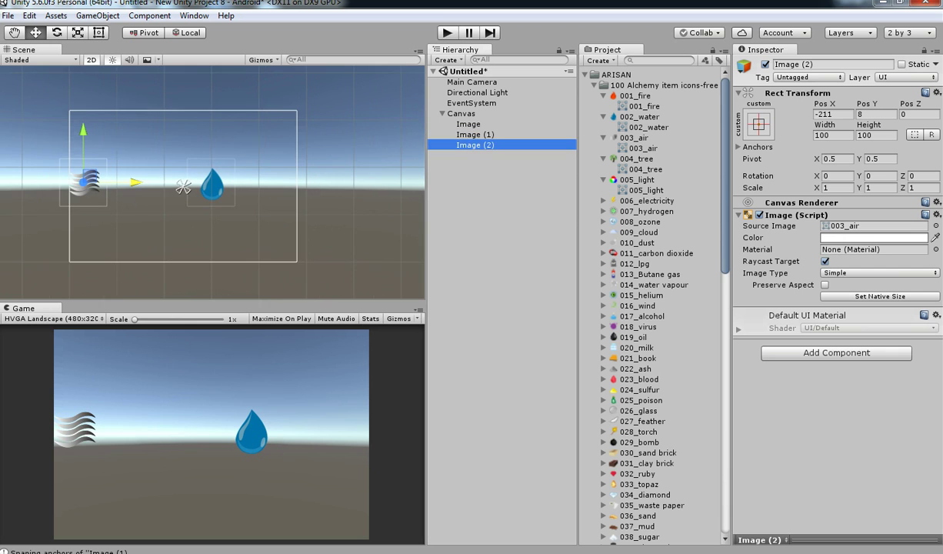
drag(84, 182, 140, 183)
drag(139, 146, 139, 114)
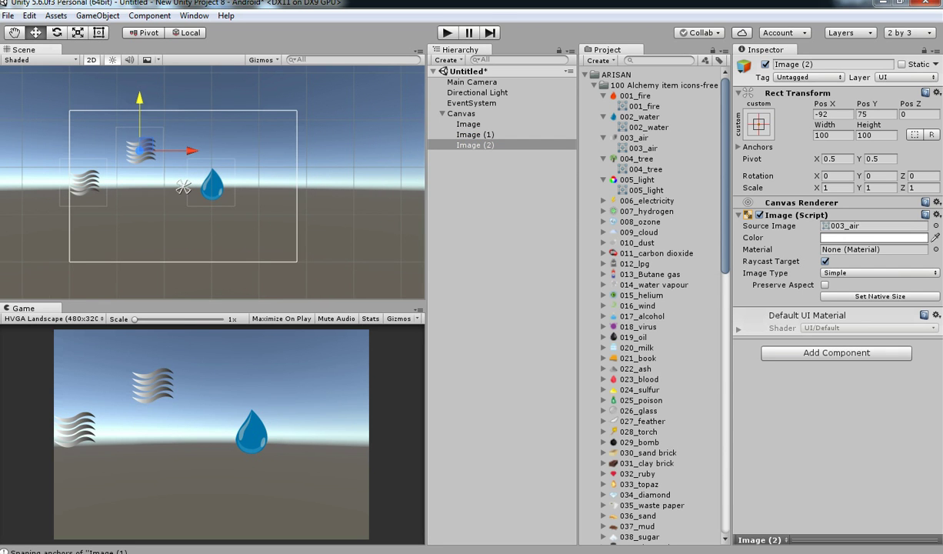
drag(645, 190, 858, 226)
scroll(212, 183, down, 4)
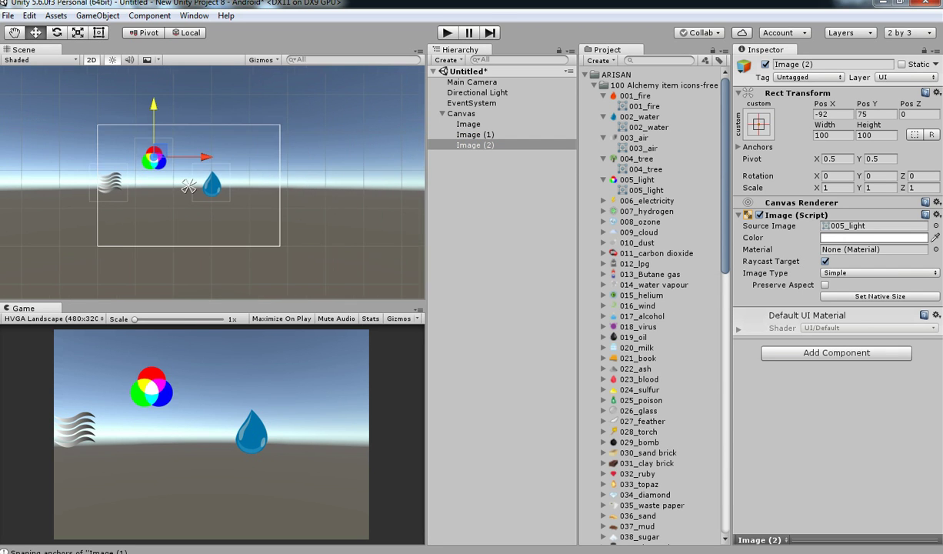
scroll(189, 186, up, 1)
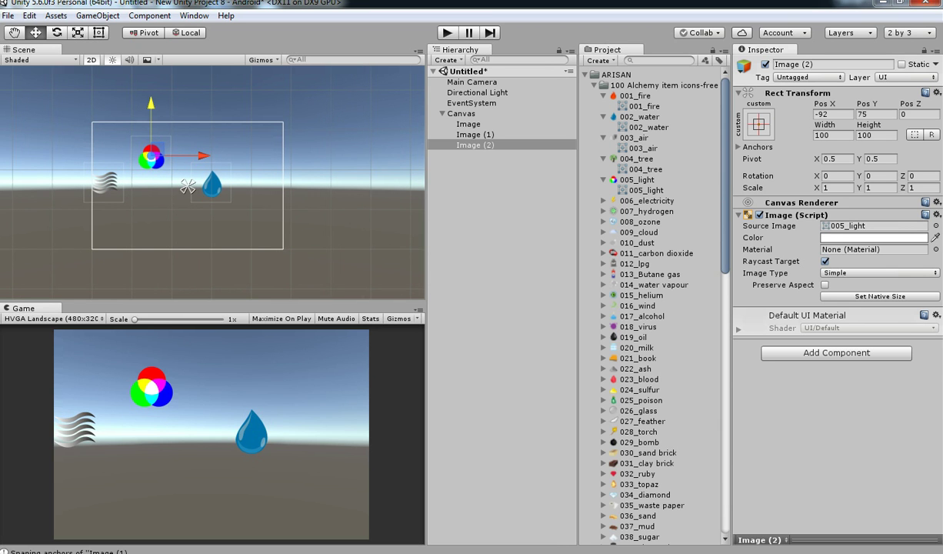
Preview the Game view at 16:10 Portrait and WXGA Landscape (1280x800), finishing with it set to 16:10 Landscape
click(53, 318)
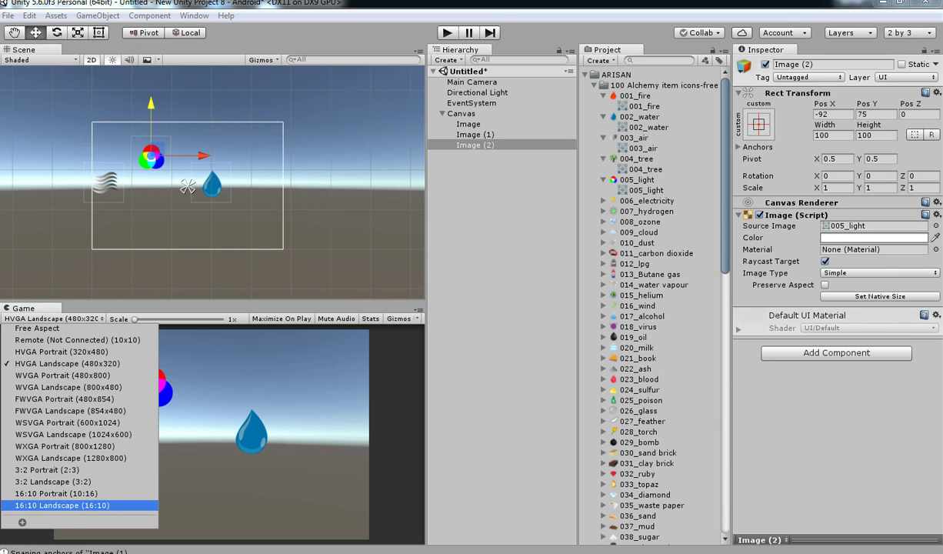
click(55, 493)
click(52, 318)
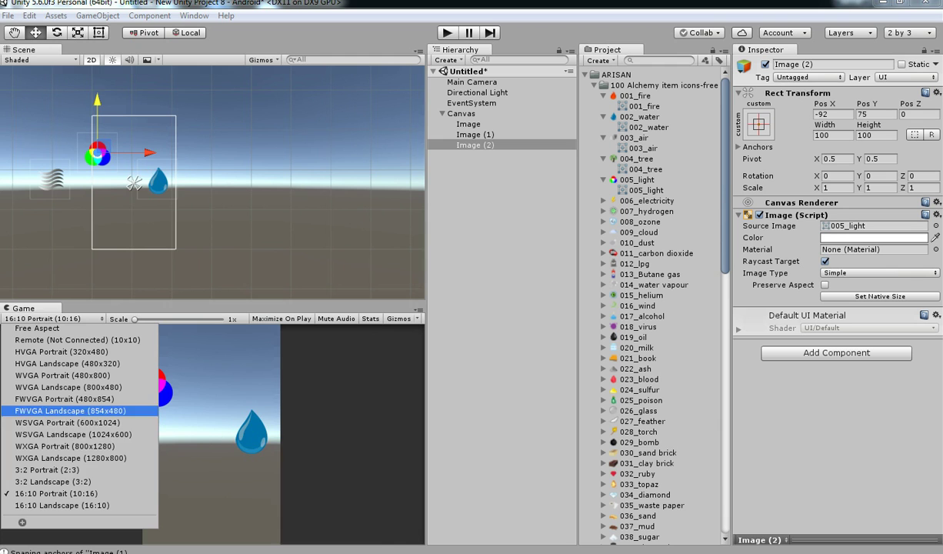
click(46, 438)
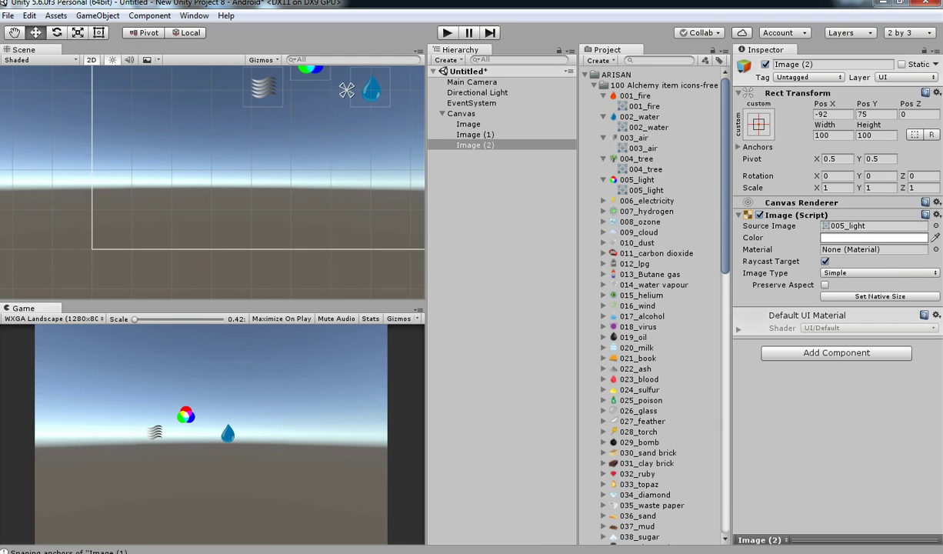
click(52, 318)
click(46, 484)
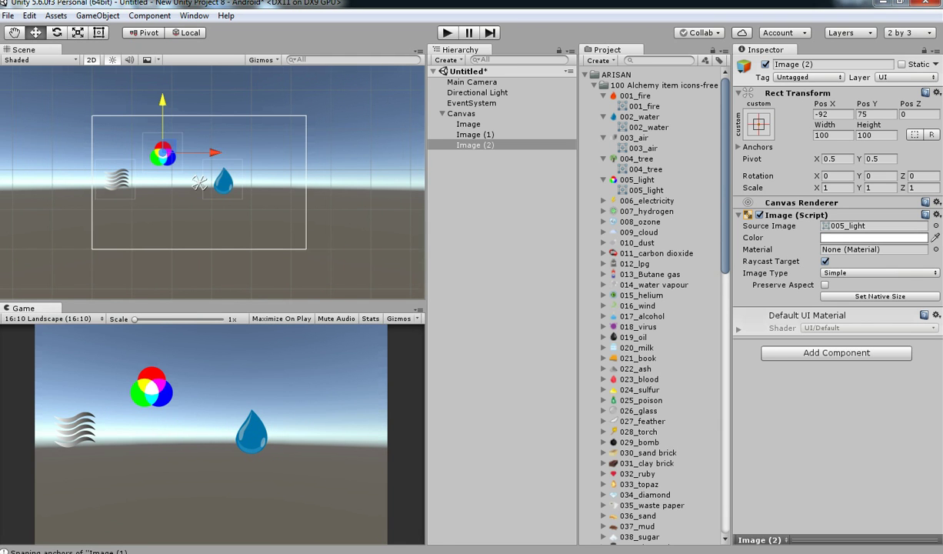
Spread the water image's anchors from the canvas centre to the corners of its rectangle using the Rect tool
scroll(216, 181, up, 4)
click(216, 181)
scroll(216, 182, up, 4)
key(t)
scroll(193, 183, up, 1)
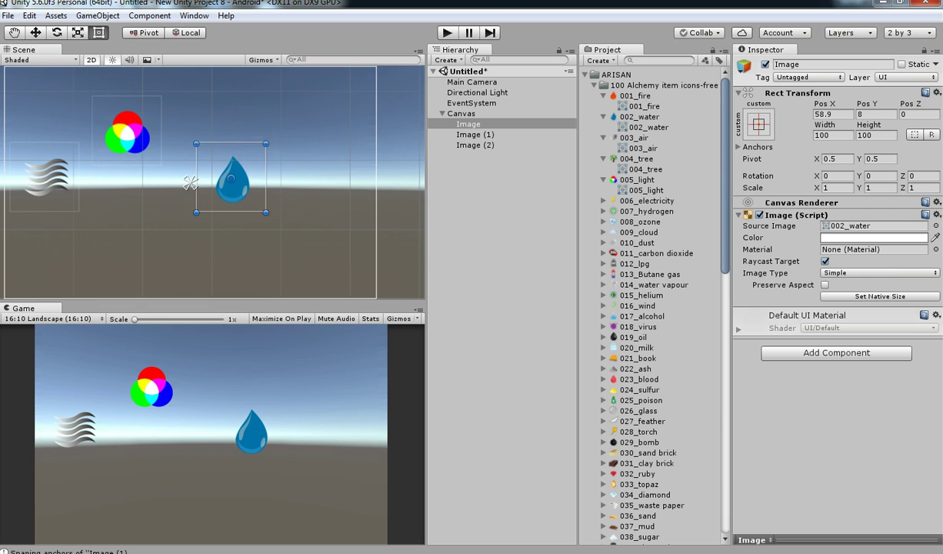
drag(194, 179, 273, 138)
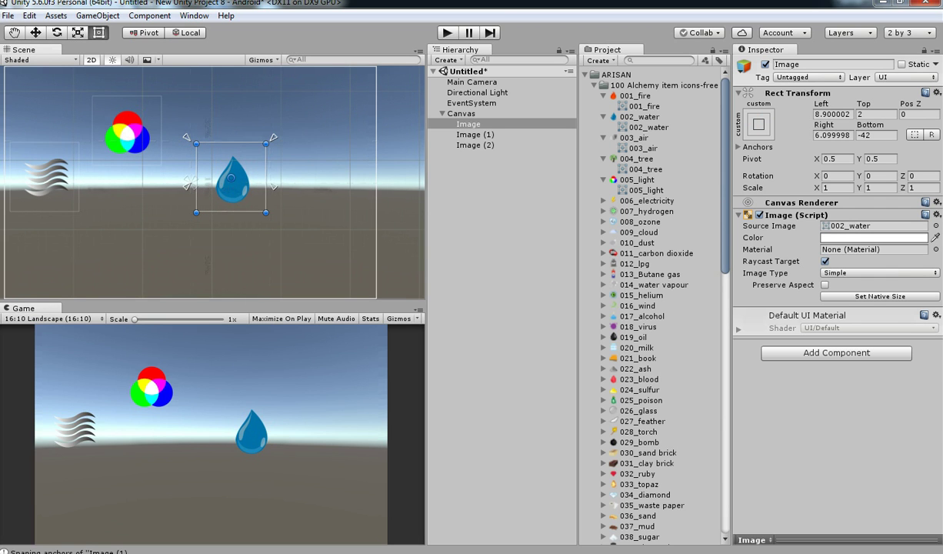
drag(274, 186, 269, 213)
scroll(212, 183, down, 1)
Spread the anchors of the light image and the air image to the corners of their own rectangles
click(136, 138)
drag(189, 179, 107, 108)
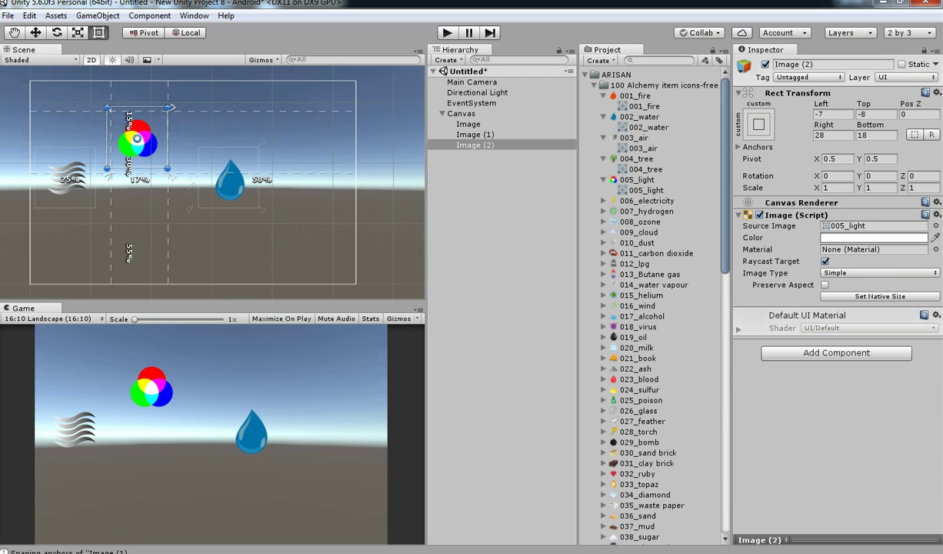
click(69, 177)
scroll(208, 184, down, 1)
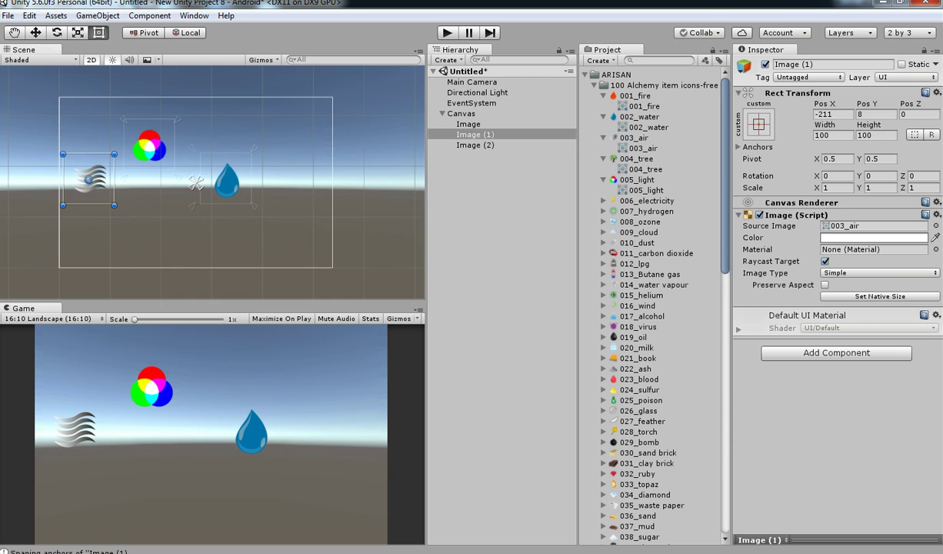
drag(192, 179, 65, 151)
drag(200, 187, 117, 205)
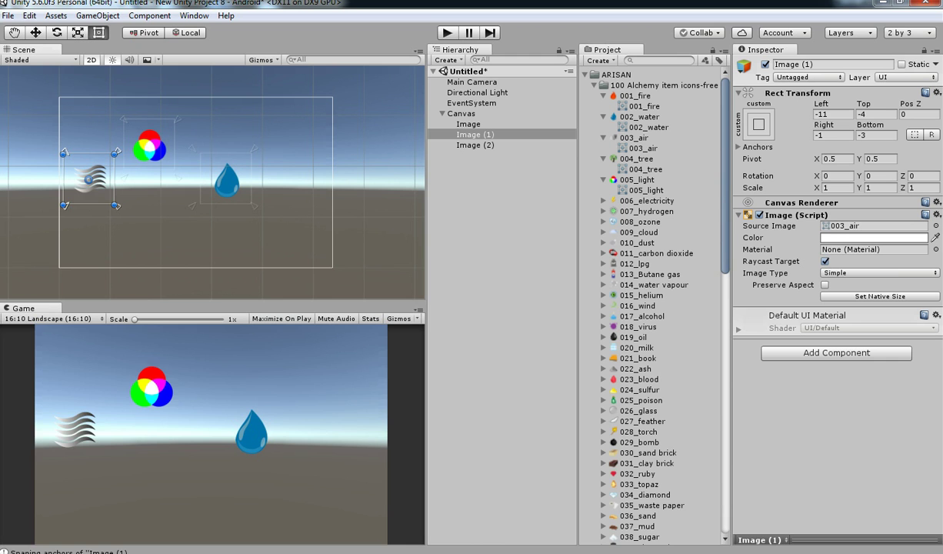
Preview the anchored layout at 3:2 Landscape and HVGA Landscape (480x320), then return the Game view to 16:10 Landscape
click(54, 318)
click(38, 461)
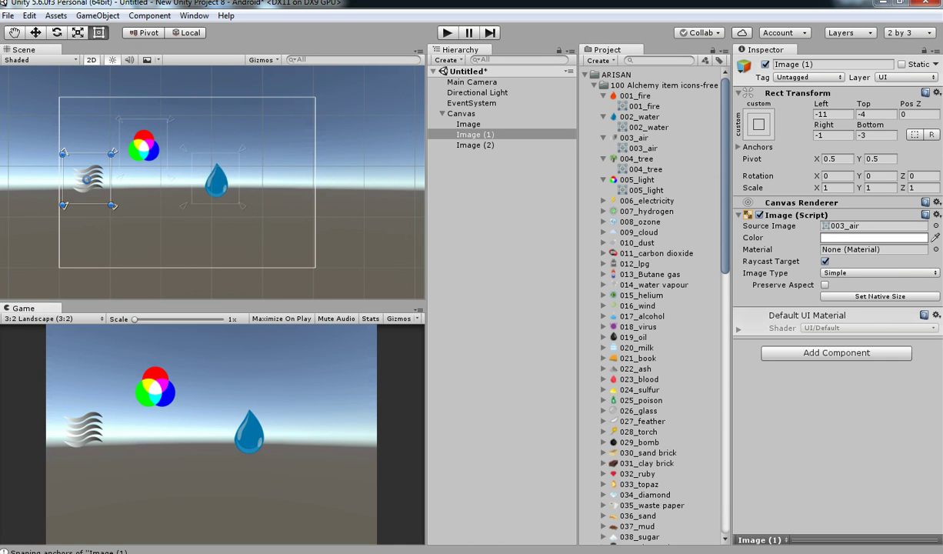
click(54, 318)
click(65, 363)
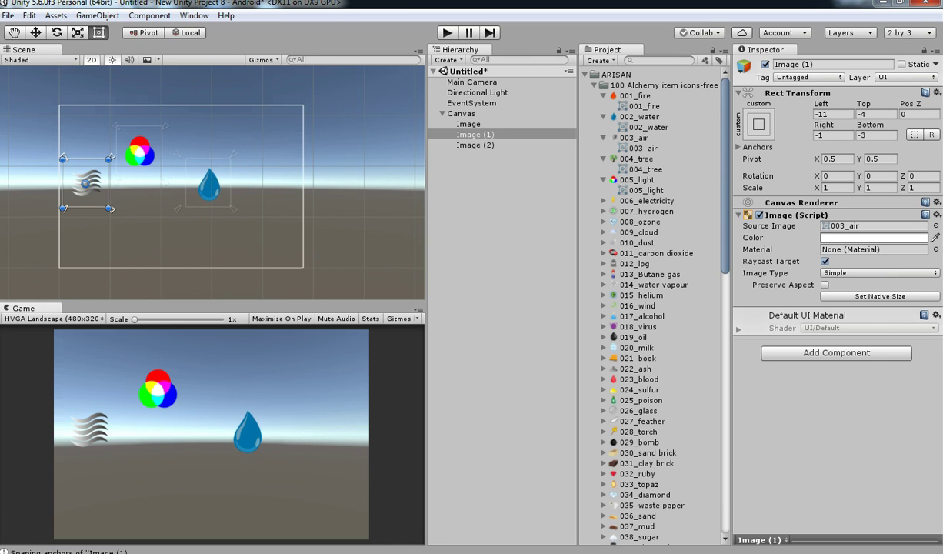
click(54, 318)
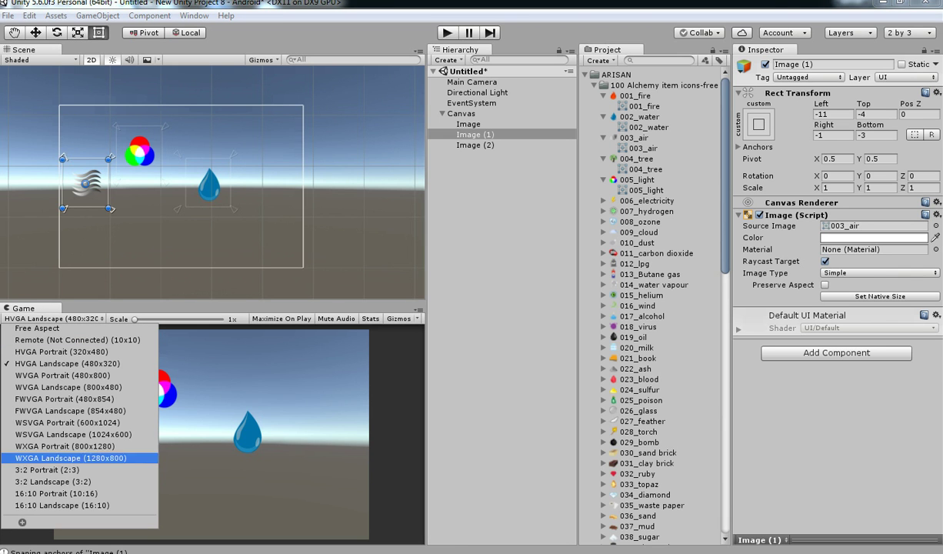
click(39, 484)
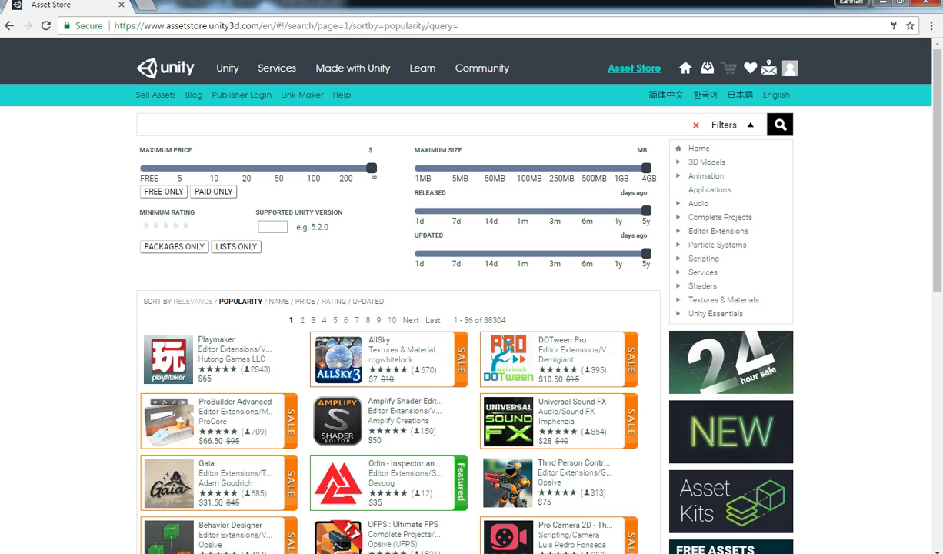
Search the Asset Store in the browser for "snap anchors" and open the free Snap Anchors asset page by Nerdy Orc
click(223, 124)
text(snap anchors)
key(Return)
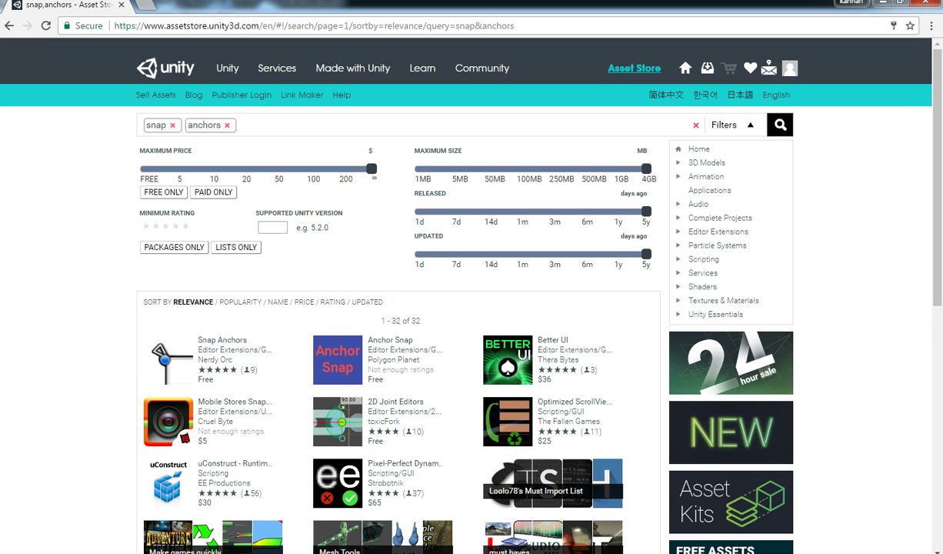
click(222, 339)
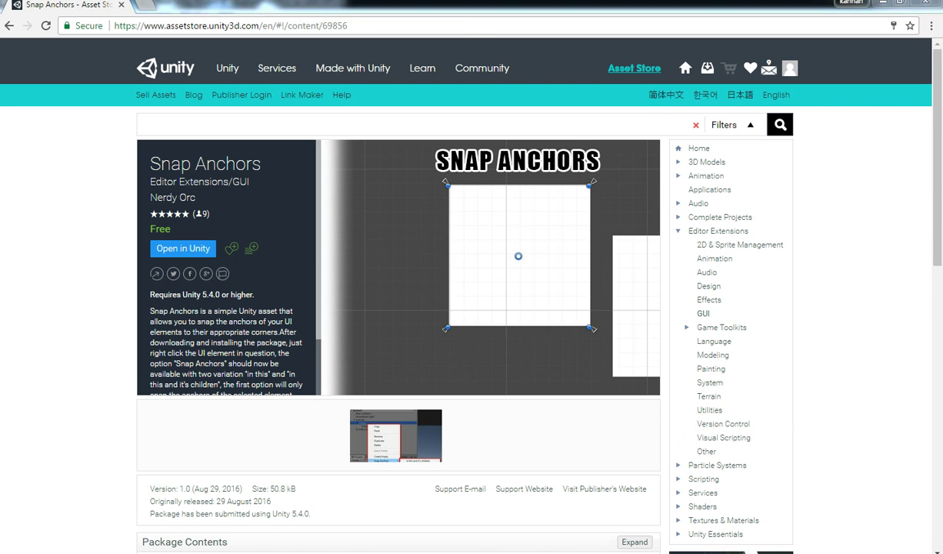
Switch to Unity and select the "100 Alchemy item icons-free" folder inside ARISAN
key(alt+Tab)
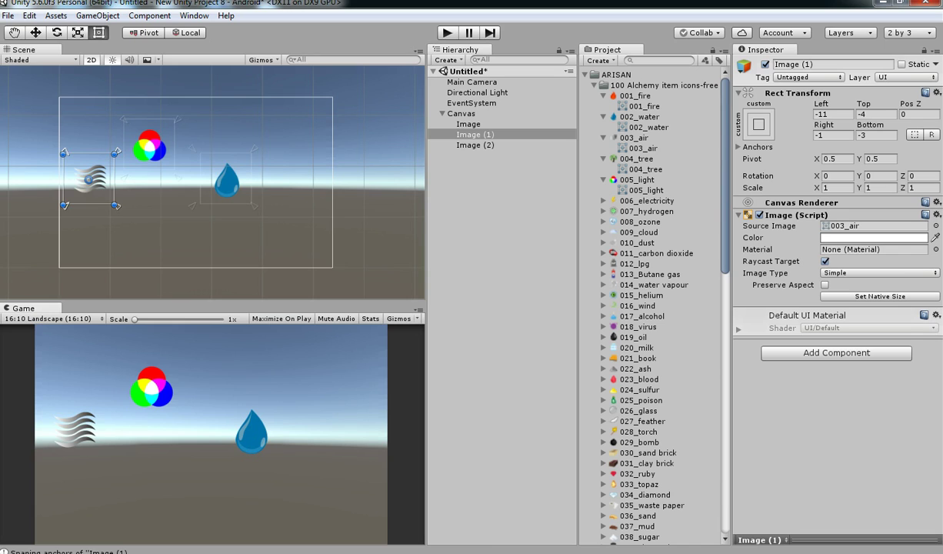
click(616, 74)
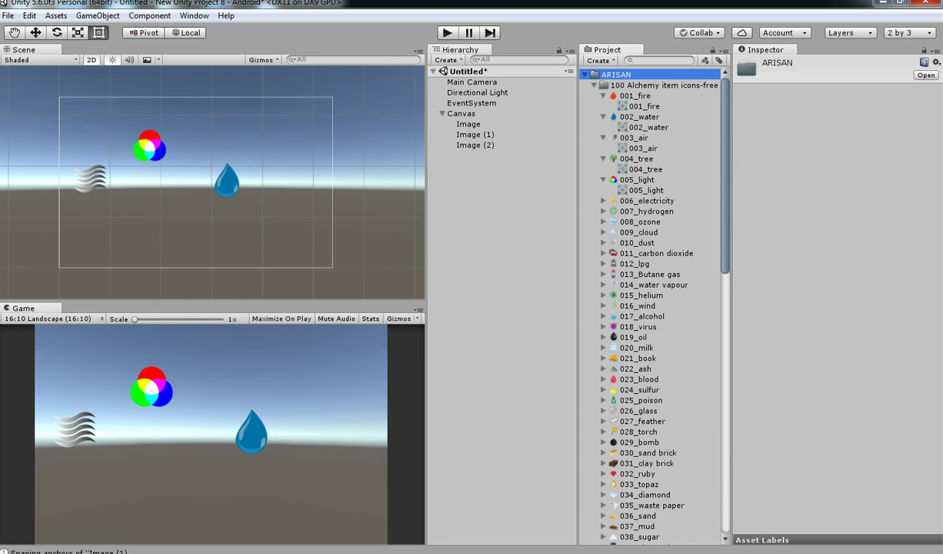
click(664, 85)
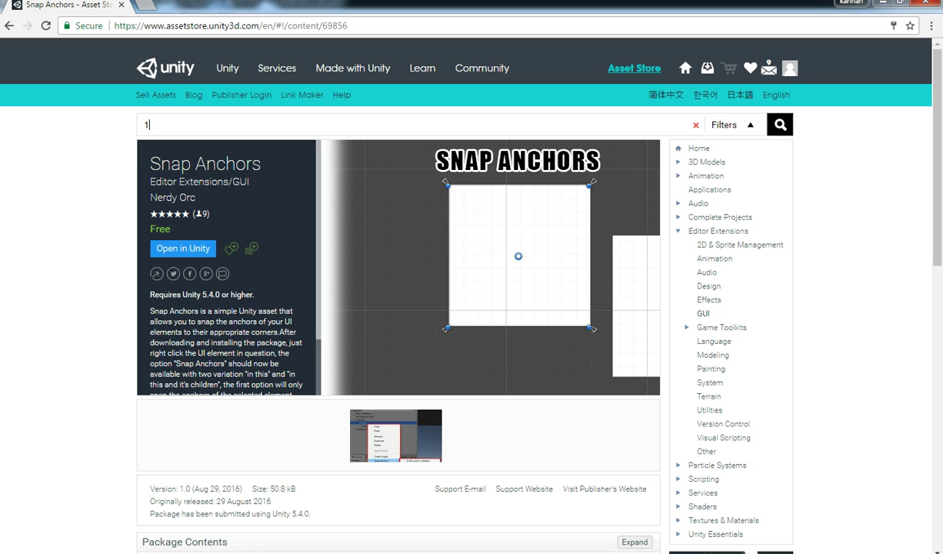
Search the Asset Store for "100 arche" and look through the results for the icon pack
text(100 arche)
key(Return)
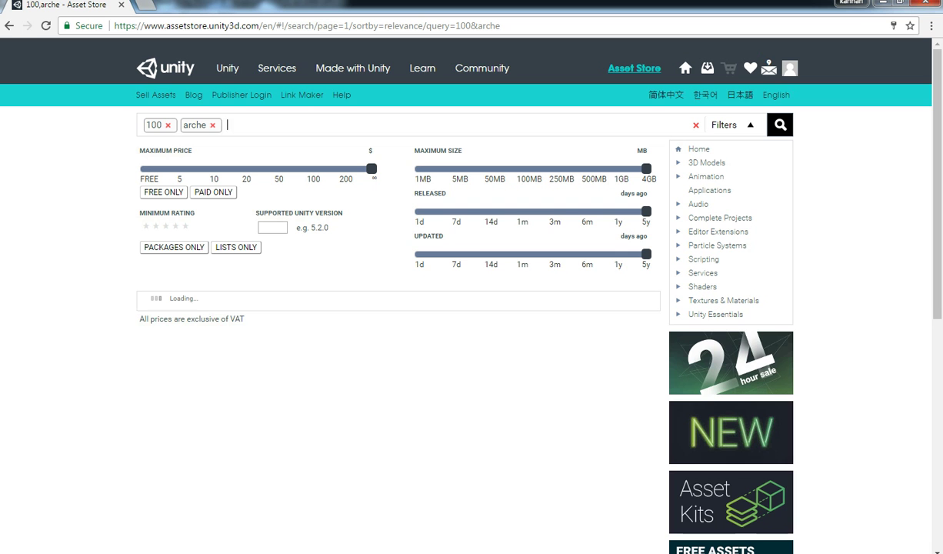
scroll(451, 307, down, 1)
scroll(451, 308, down, 2)
scroll(450, 308, up, 2)
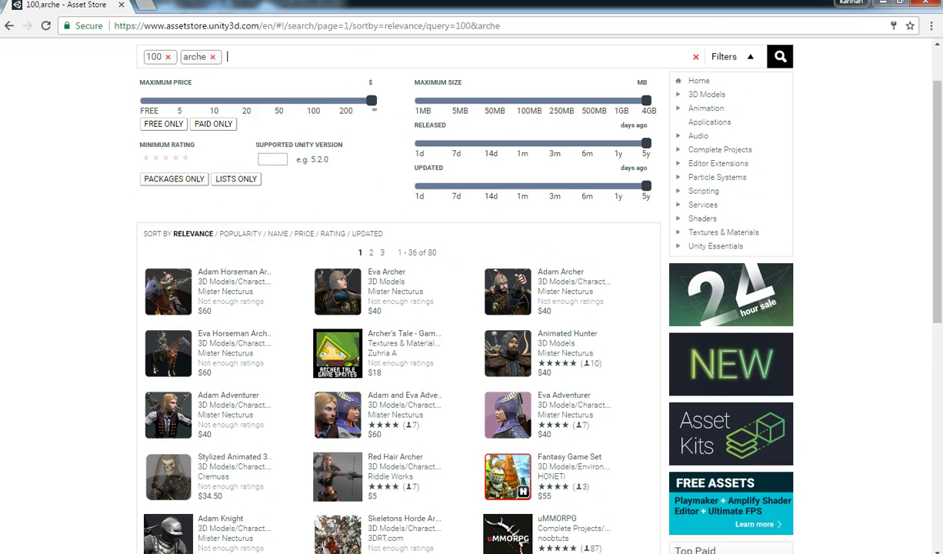
scroll(451, 308, down, 2)
scroll(451, 308, up, 3)
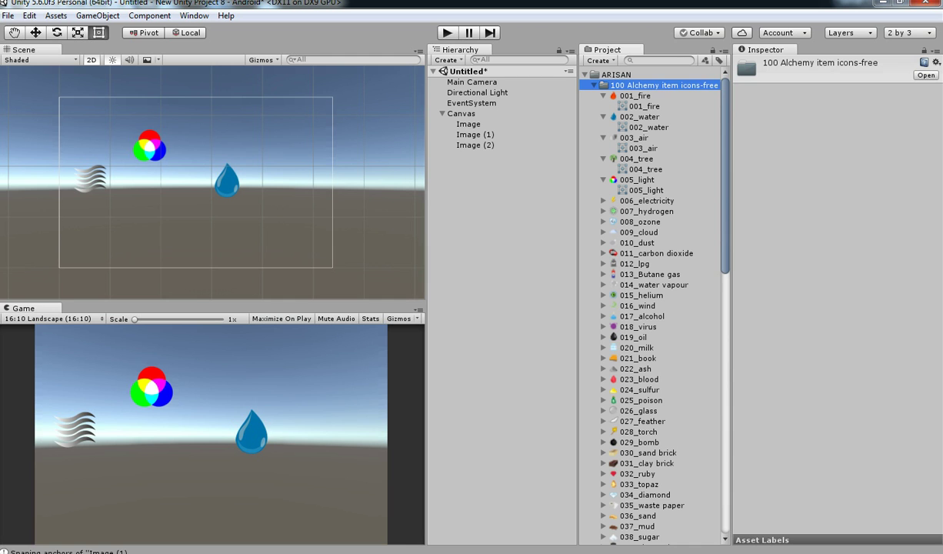
Copy the folder name "100 Alchemy item icons-free", search the browser's Asset Store for it, and try to open the free ARISAN pack
key(F2)
key(ctrl+c)
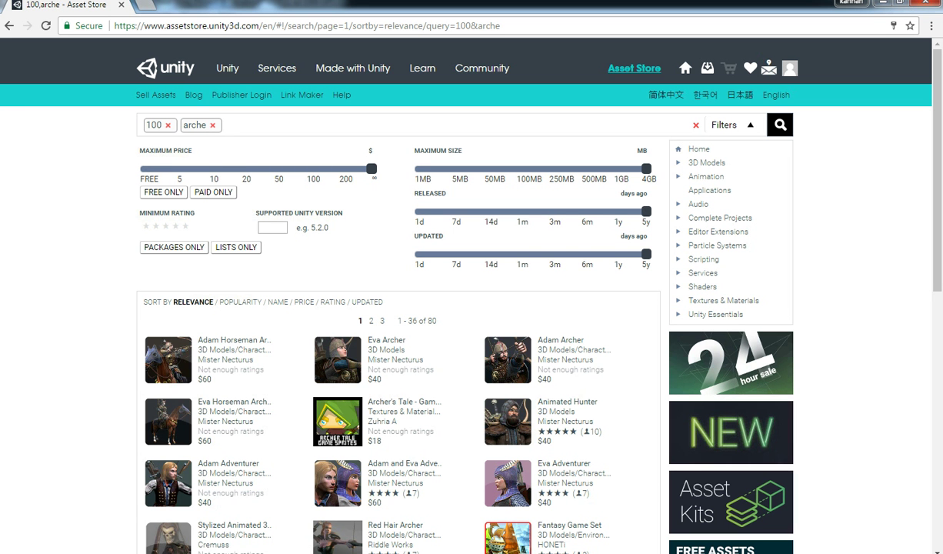
key(BackSpace)
key(BackSpace)
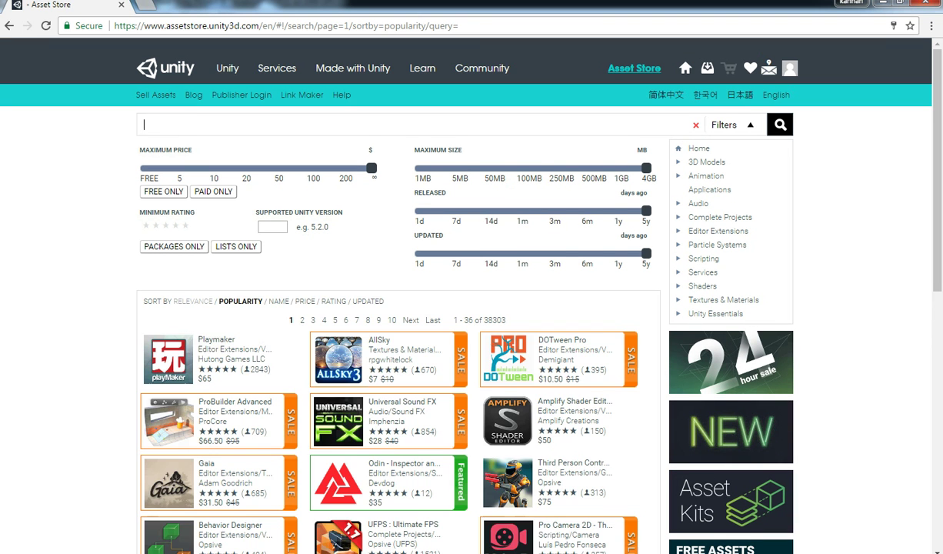
key(ctrl+v)
key(Return)
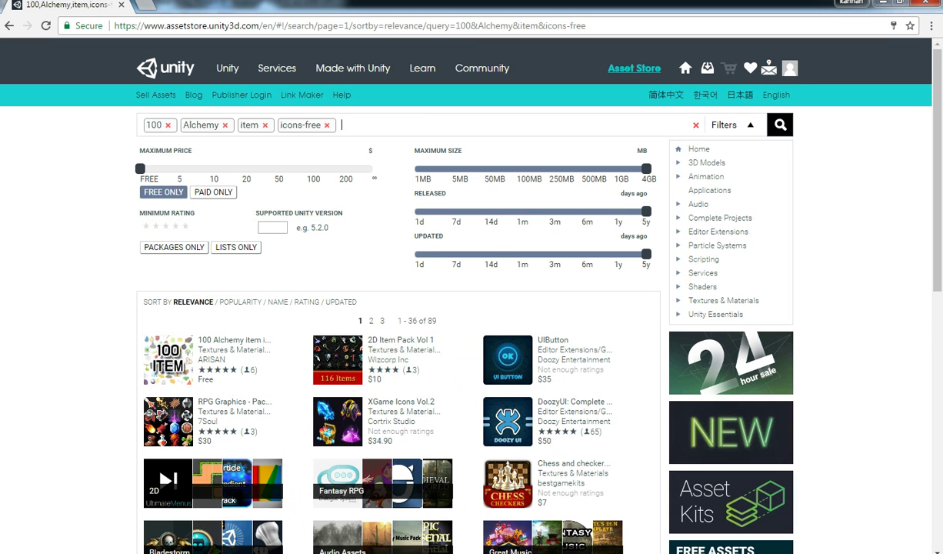
click(223, 339)
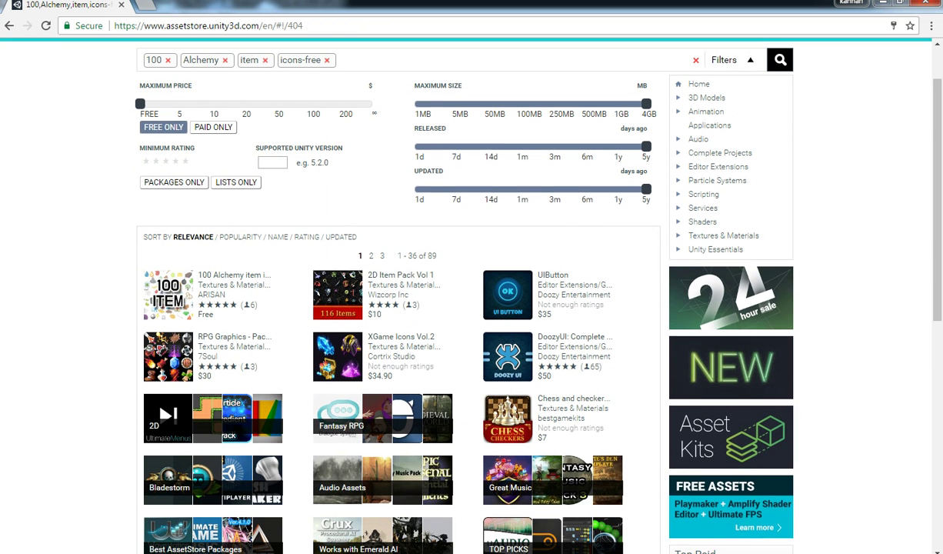
scroll(242, 74, up, 1)
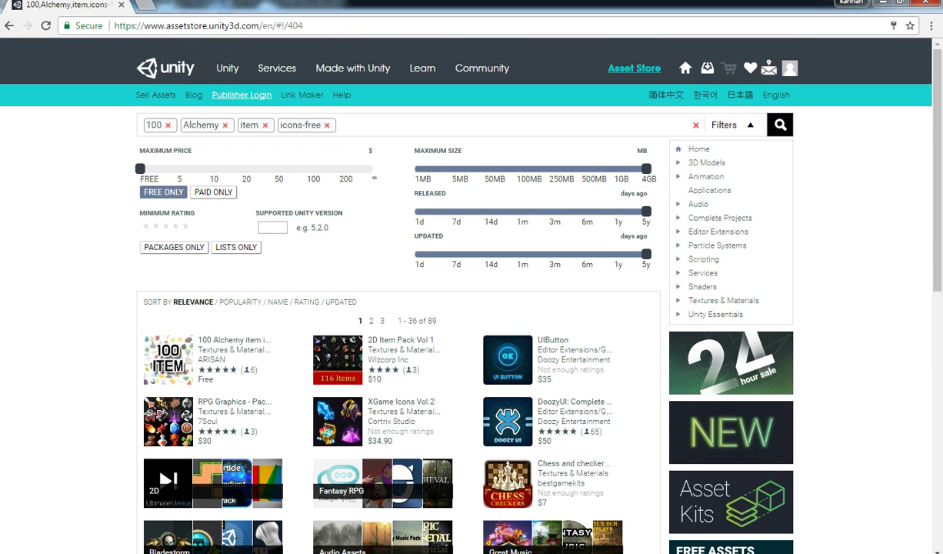
Clear the alchemy search terms, search the Asset Store for "snap anchors", and open the Snap Anchors page by Nerdy Orc
click(302, 126)
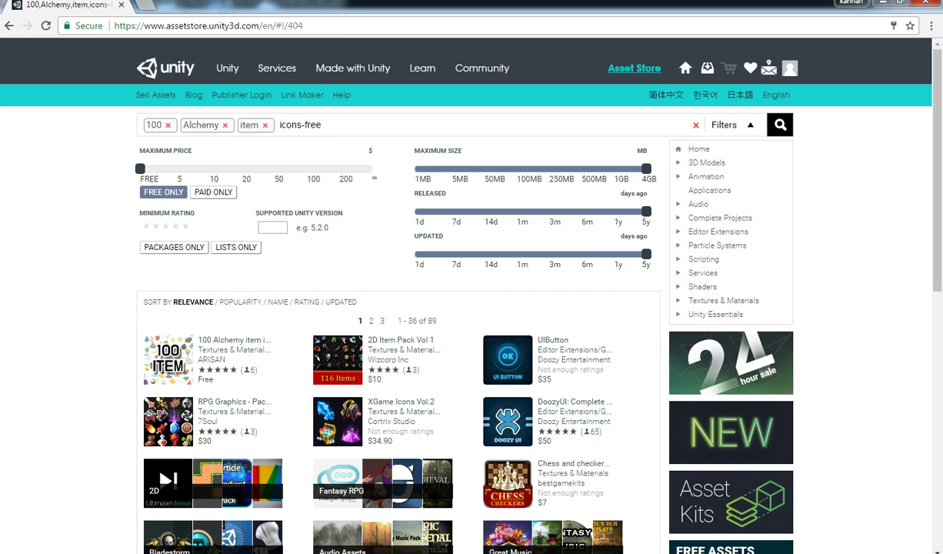
click(265, 126)
click(226, 125)
click(168, 126)
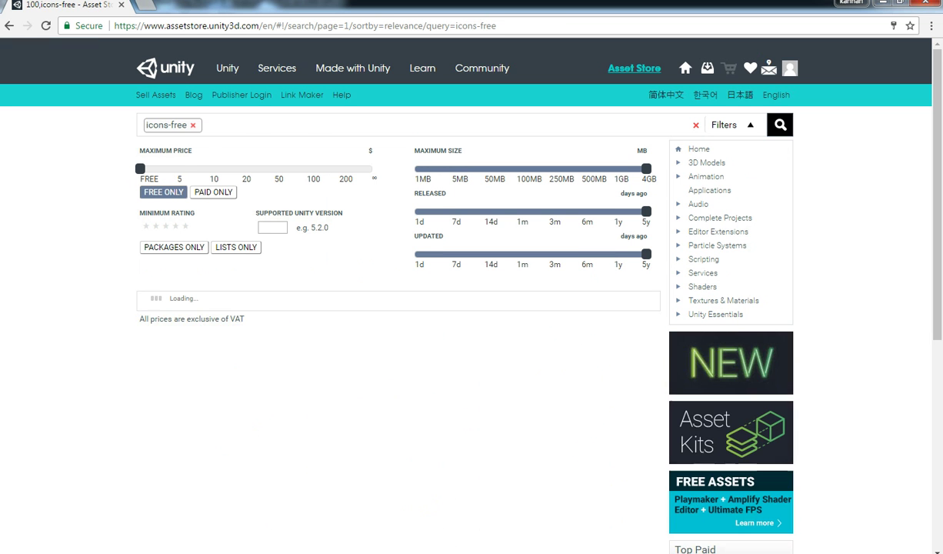
key(BackSpace)
text(snap)
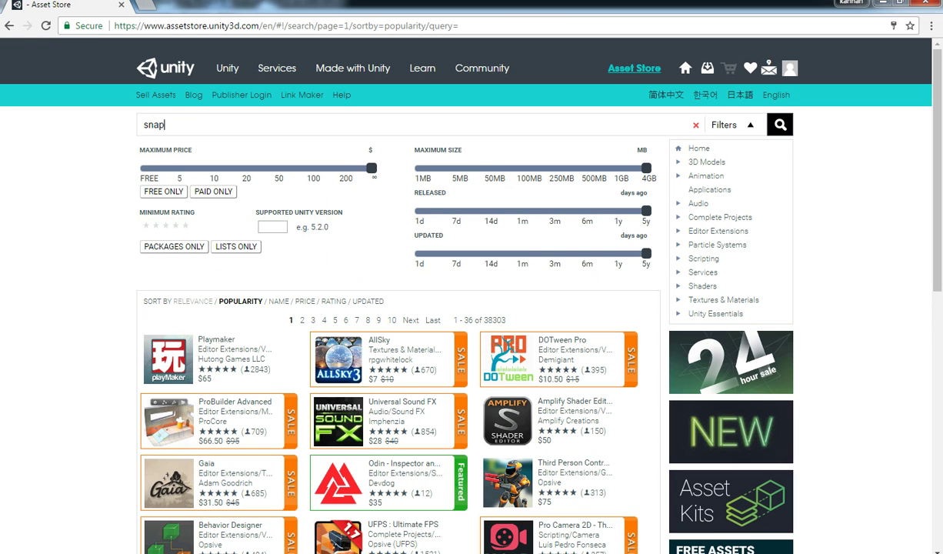
text( anchors)
key(Return)
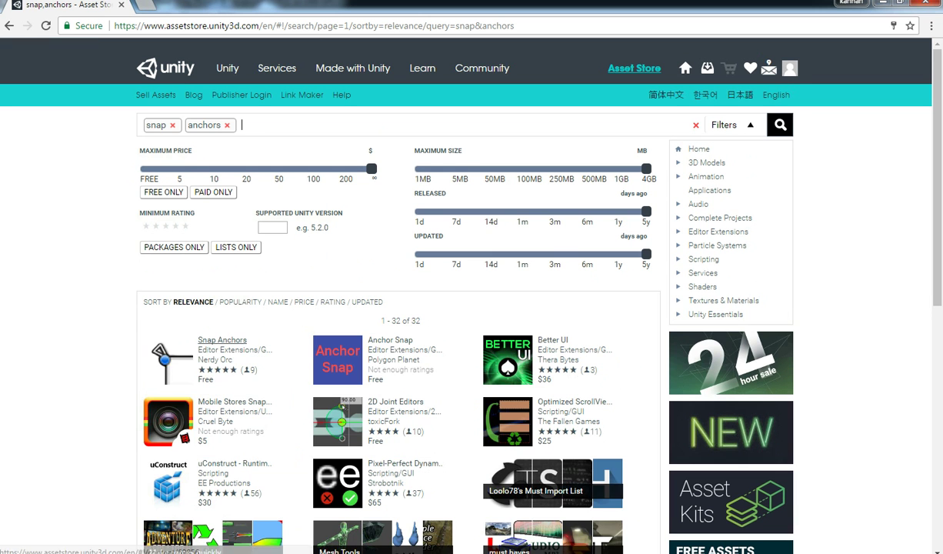
click(222, 339)
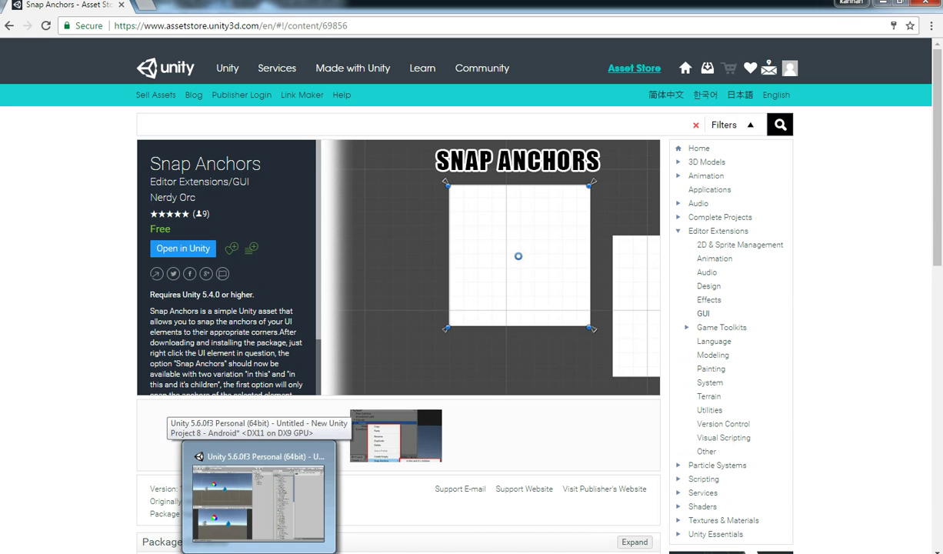
Switch to Unity and delete Image, Image (1) and Image (2) from the Canvas
click(253, 438)
click(468, 123)
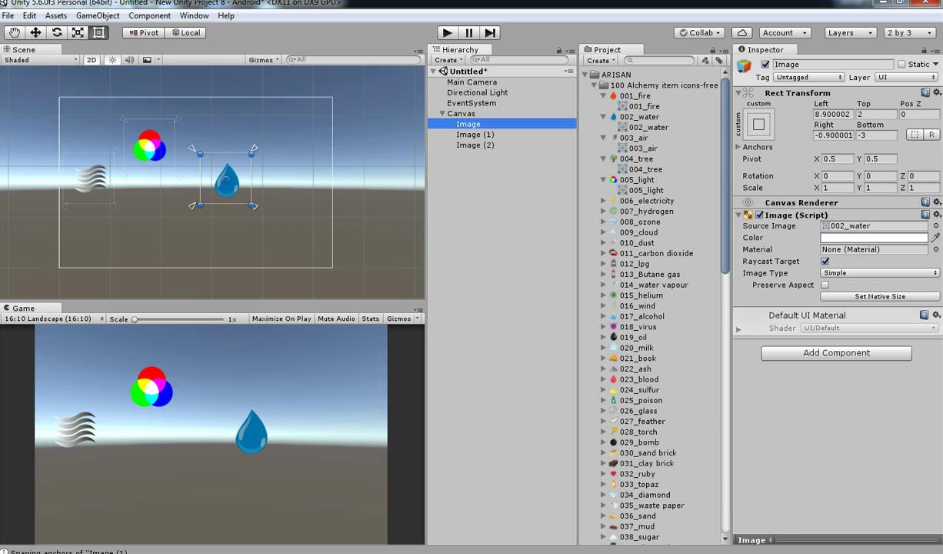
shift+click(475, 144)
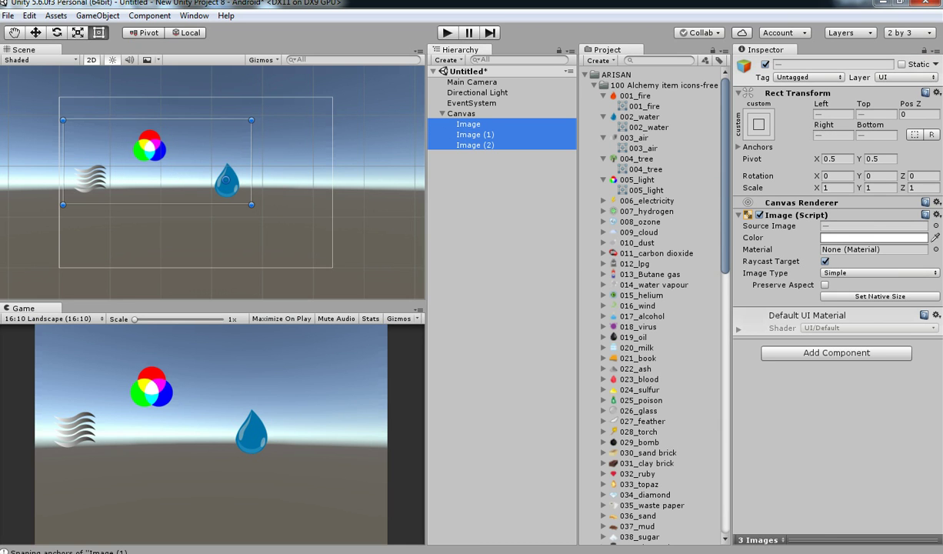
key(Delete)
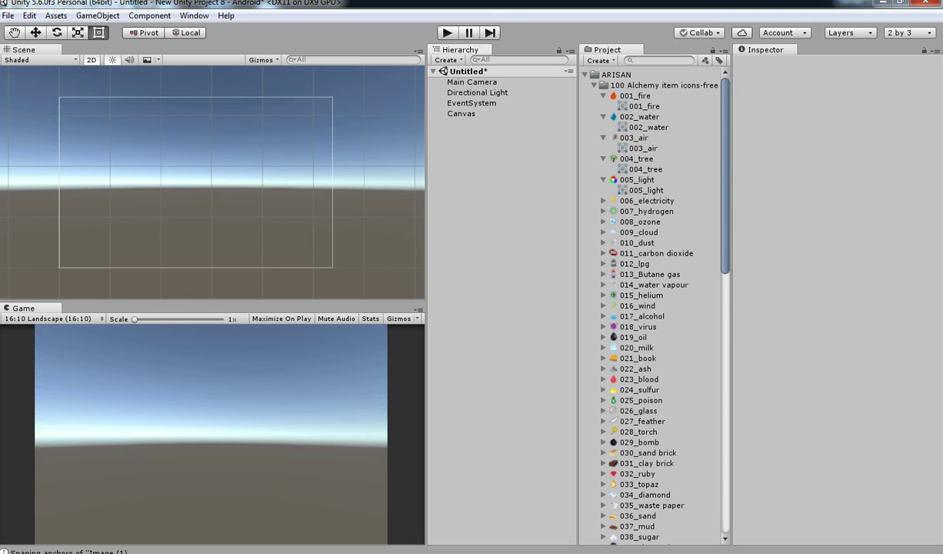
Add a new UI Image as a child of the Canvas
click(462, 114)
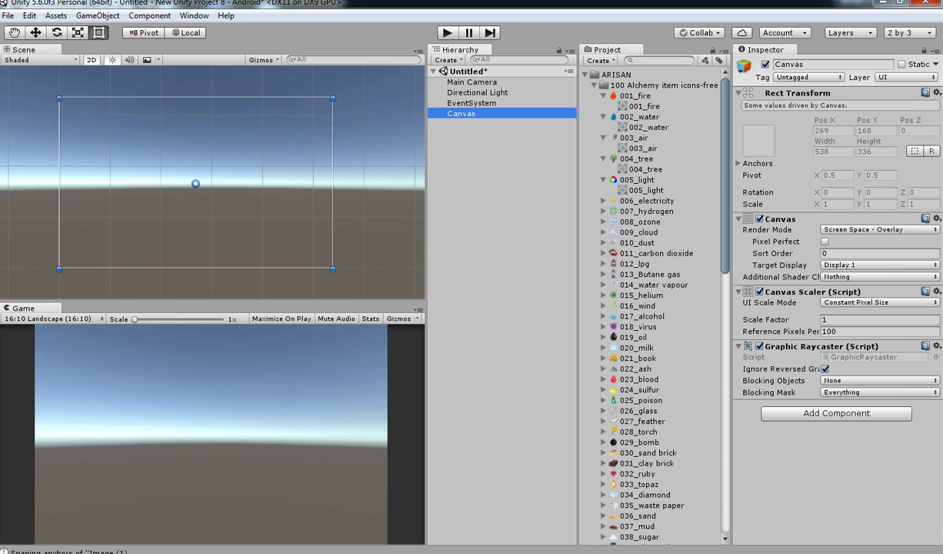
right_click(465, 113)
mouse_move(508, 325)
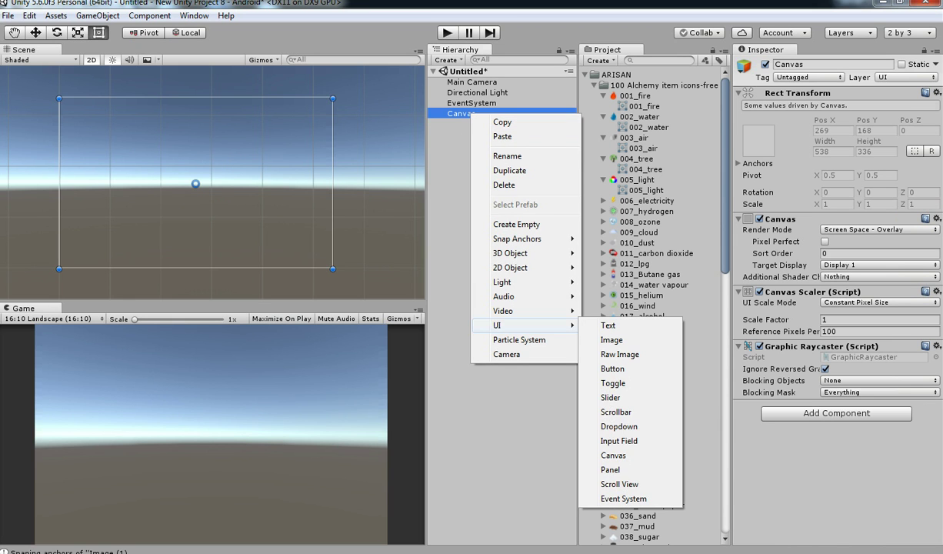
click(611, 339)
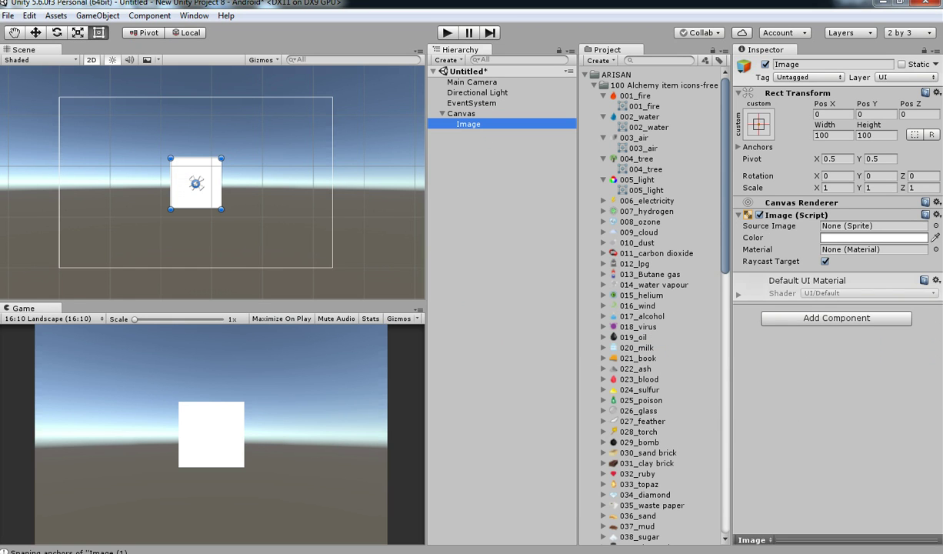
Duplicate the new Image twenty times under the Canvas, up to Image (20)
key(ctrl+d)
key(ctrl+d)
key(ctrl+d)
key(ctrl+d)
key(ctrl+d)
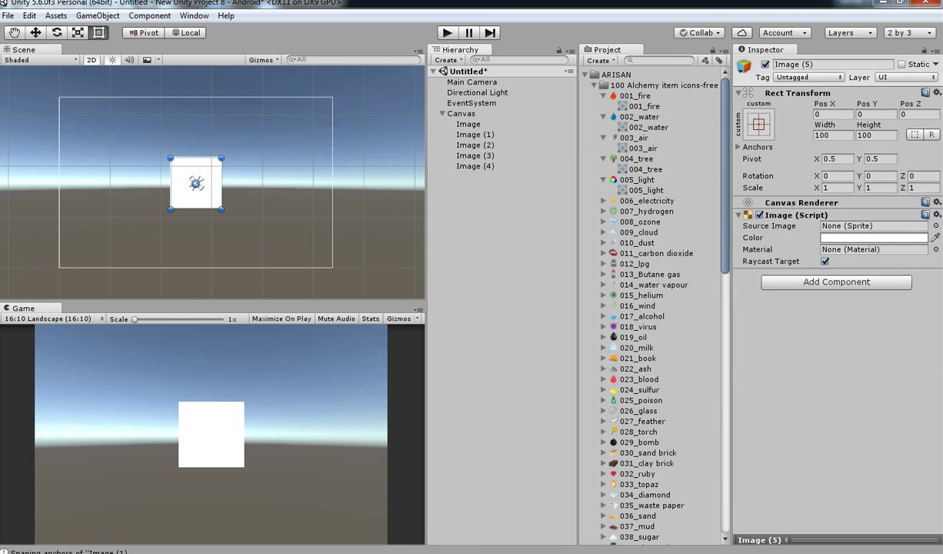
key(ctrl+d)
key(ctrl+d)
key(ctrl+d)
key(ctrl+d)
key(ctrl+d)
key(ctrl+d)
key(ctrl+d)
key(ctrl+d)
key(ctrl+d)
key(ctrl+d)
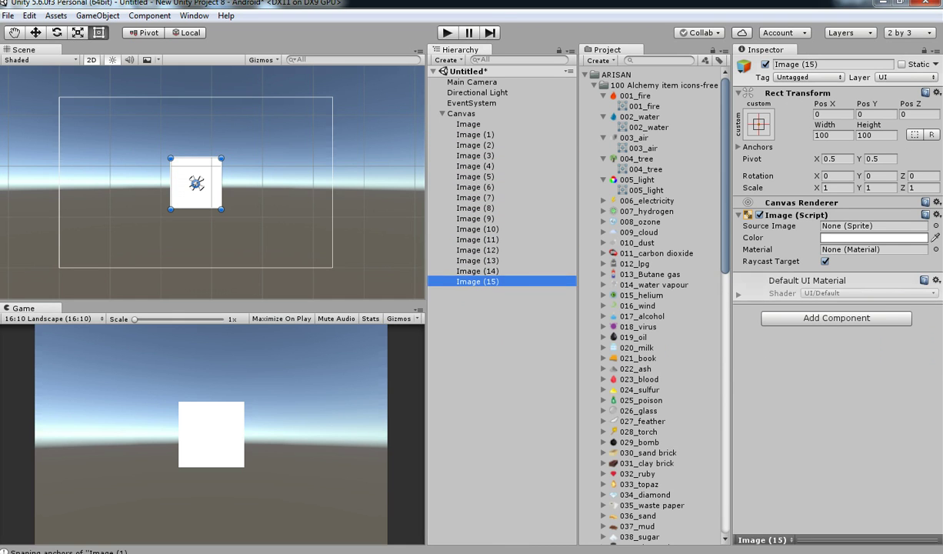
key(ctrl+d)
key(ctrl+d)
key(ctrl+d)
key(ctrl+d)
key(ctrl+d)
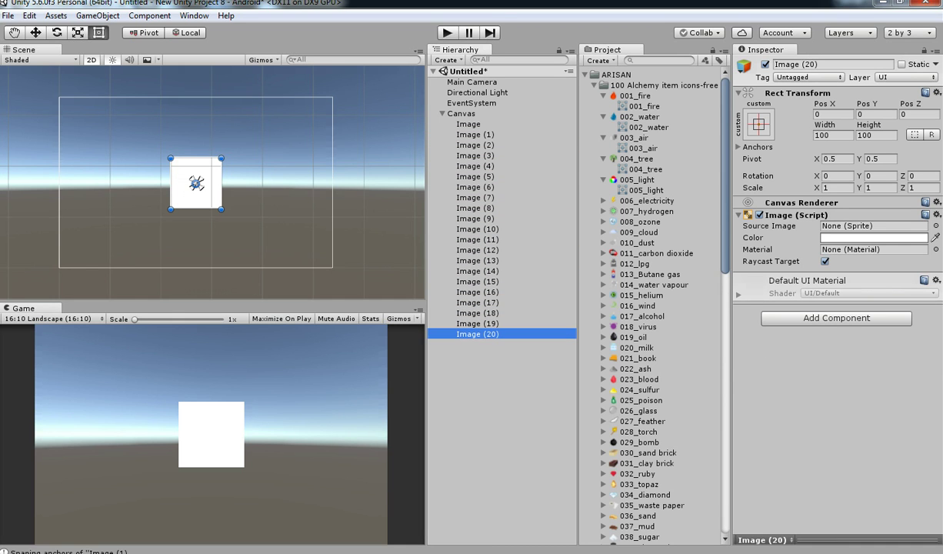
Set the source images of Image through Image (3) to 001_fire, 002_water, 003_air and 005_light, respectively
click(475, 134)
click(468, 124)
drag(645, 106, 871, 226)
click(476, 134)
drag(647, 128, 871, 226)
click(475, 145)
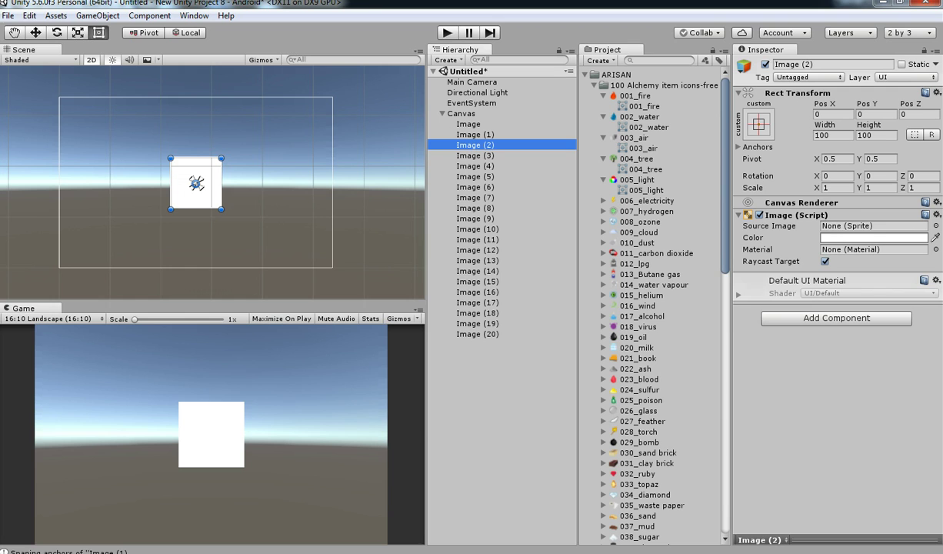
drag(644, 148, 874, 225)
click(477, 155)
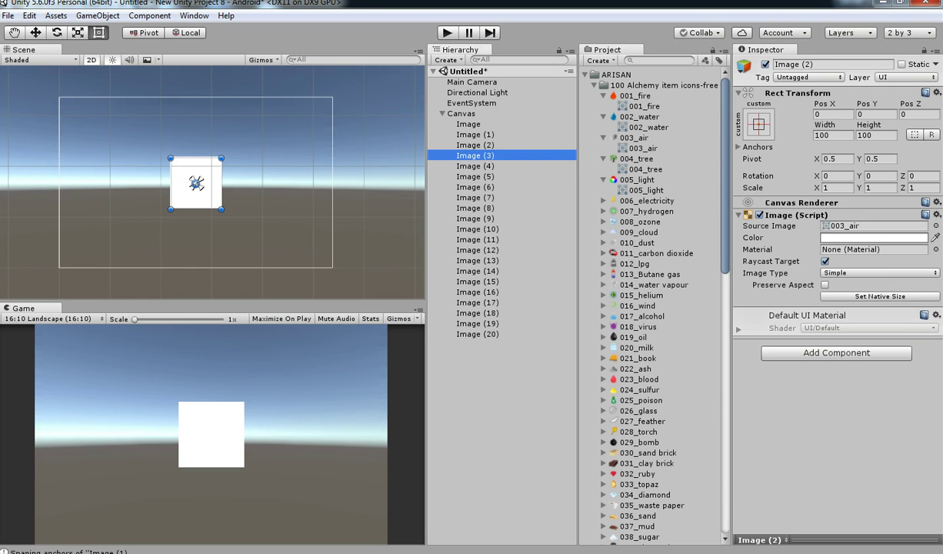
drag(645, 168, 874, 225)
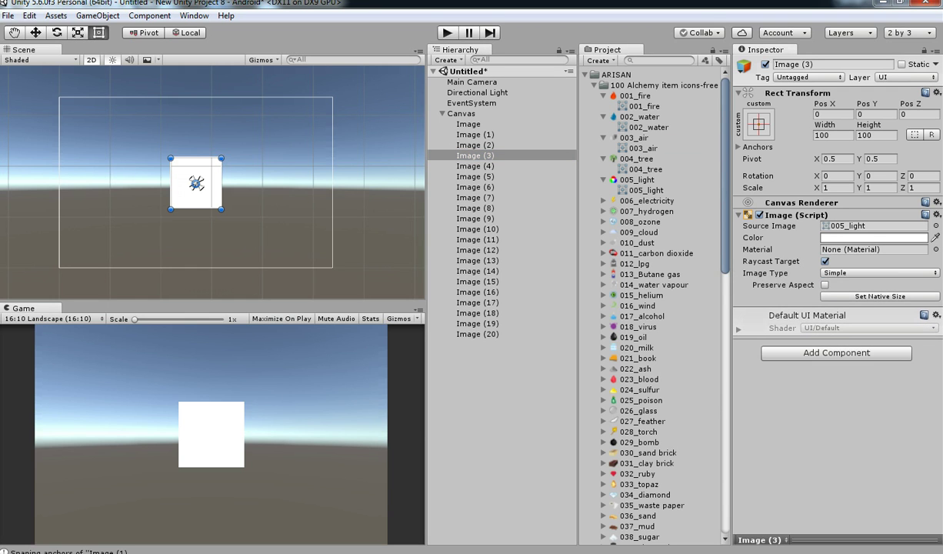
Expand the 006_electricity texture and assign its sprite as the source image of Image (4) through Image (7)
click(477, 165)
click(604, 201)
drag(653, 210, 874, 225)
click(477, 176)
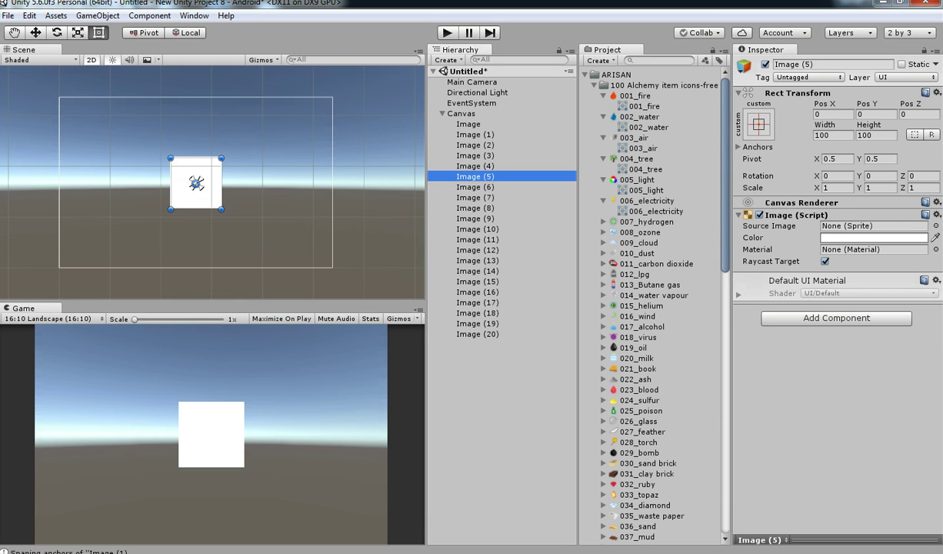
drag(655, 211, 872, 226)
click(475, 187)
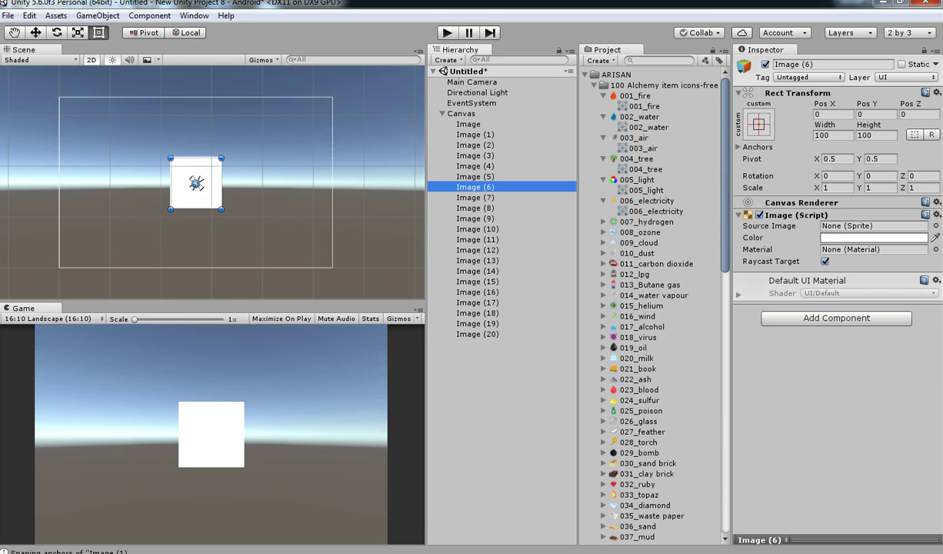
drag(648, 201, 873, 226)
click(474, 198)
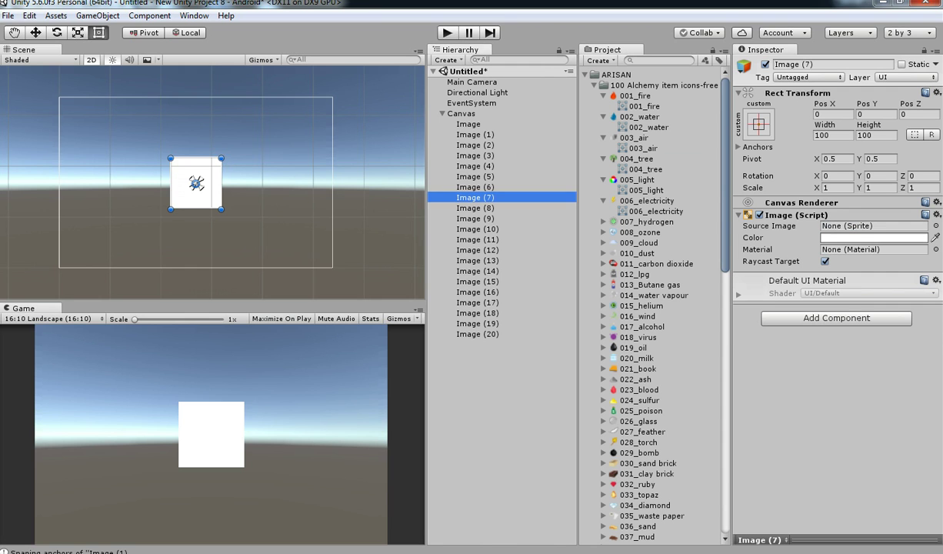
drag(648, 200, 872, 225)
Try to assign 007_hydrogen to Image (8), and set the source images of Image (9) to 008_ozone and Image (10) to 010_dust
click(475, 208)
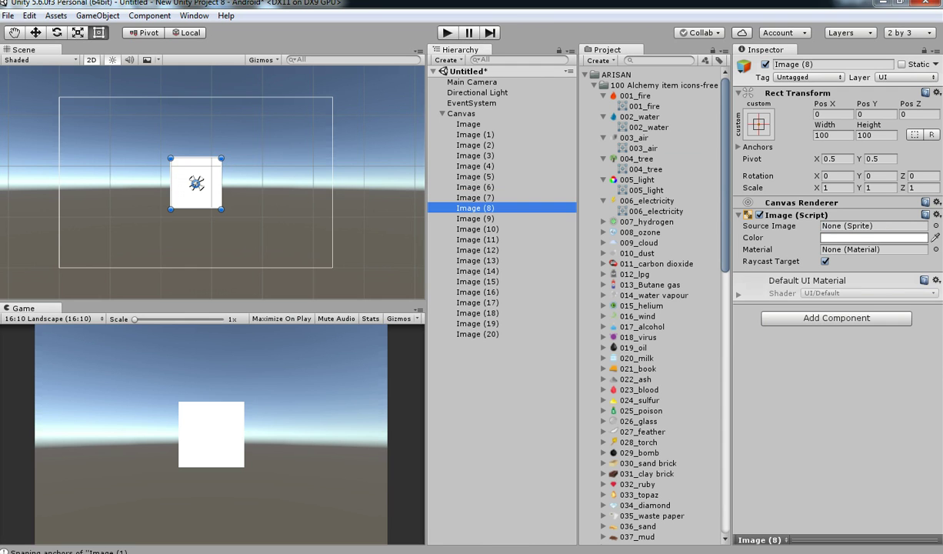
click(604, 222)
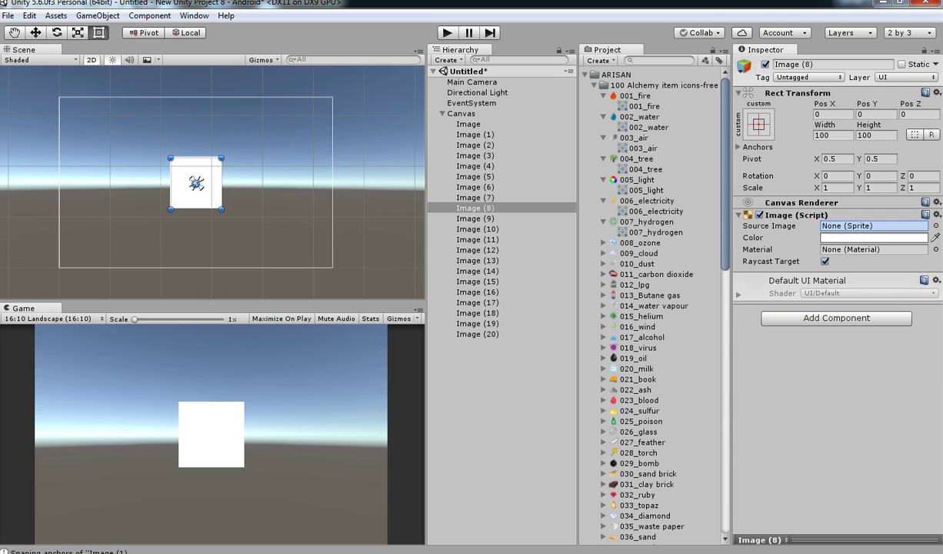
click(475, 219)
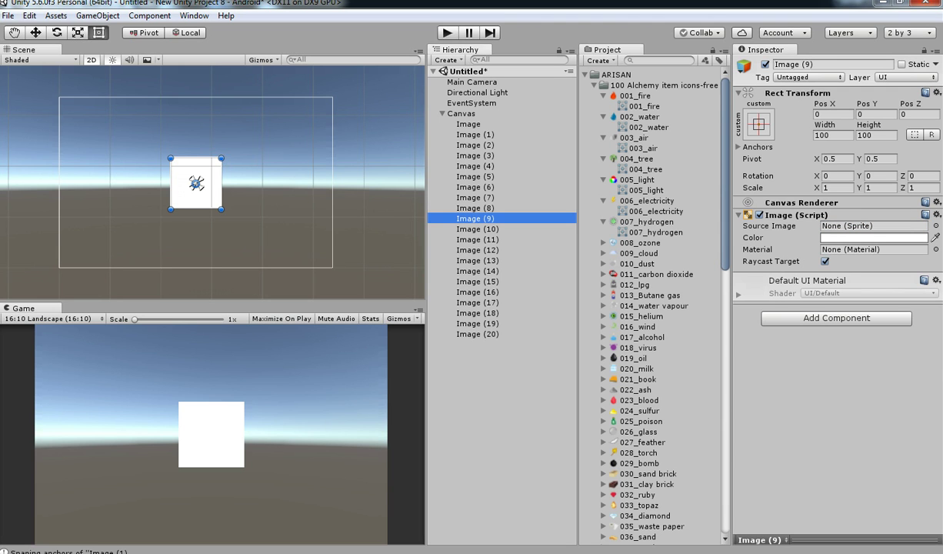
click(603, 243)
drag(649, 253, 873, 226)
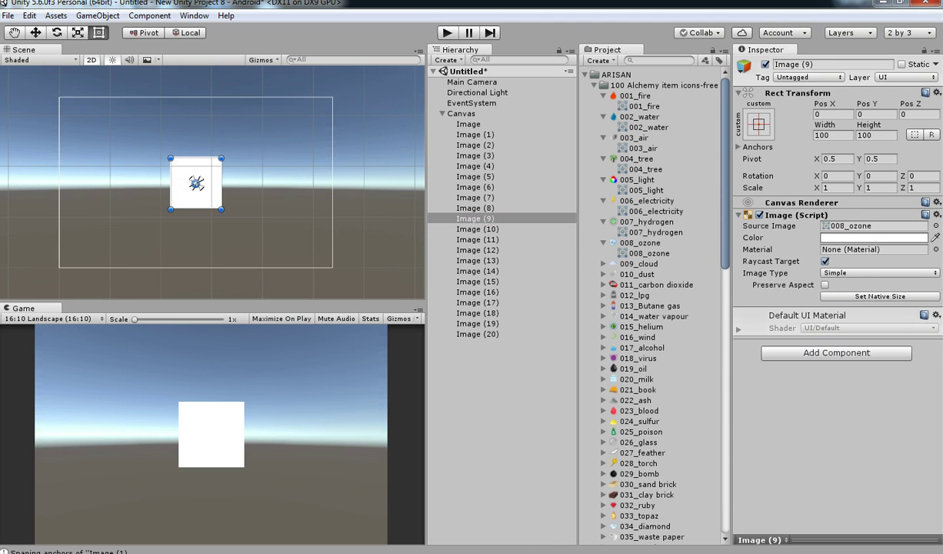
click(477, 229)
click(604, 274)
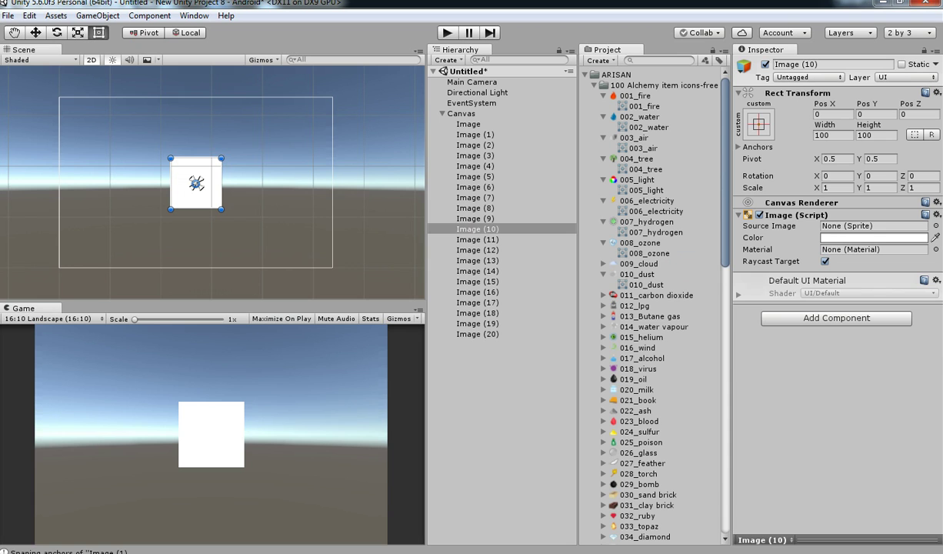
drag(646, 285, 872, 225)
Delete the surplus images from Image (11) through Image (20)
click(477, 239)
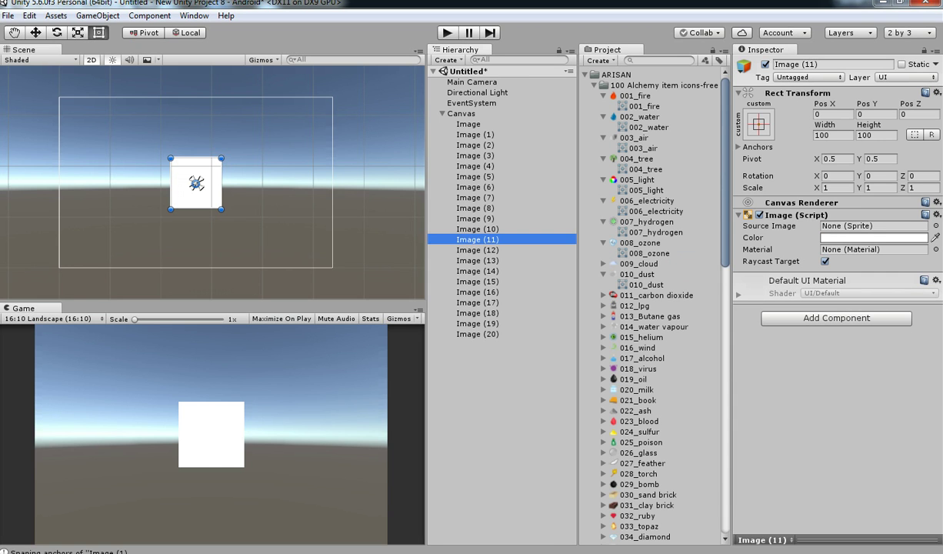
shift+click(477, 333)
key(Delete)
Move the dust icon, Image (10), left to about Pos X -192 and the ozone icon, Image (9), to the canvas's right side
double_click(476, 230)
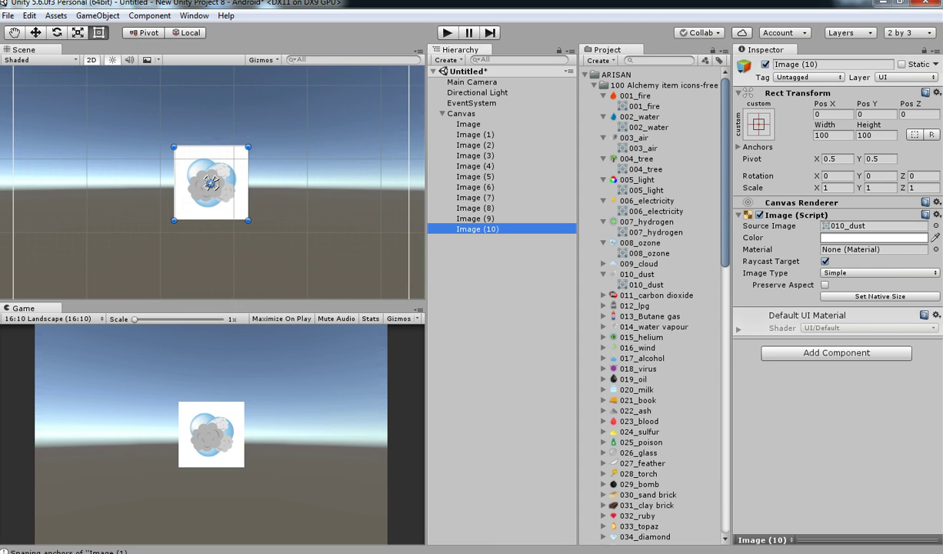
scroll(210, 183, down, 2)
key(w)
drag(210, 182, 94, 180)
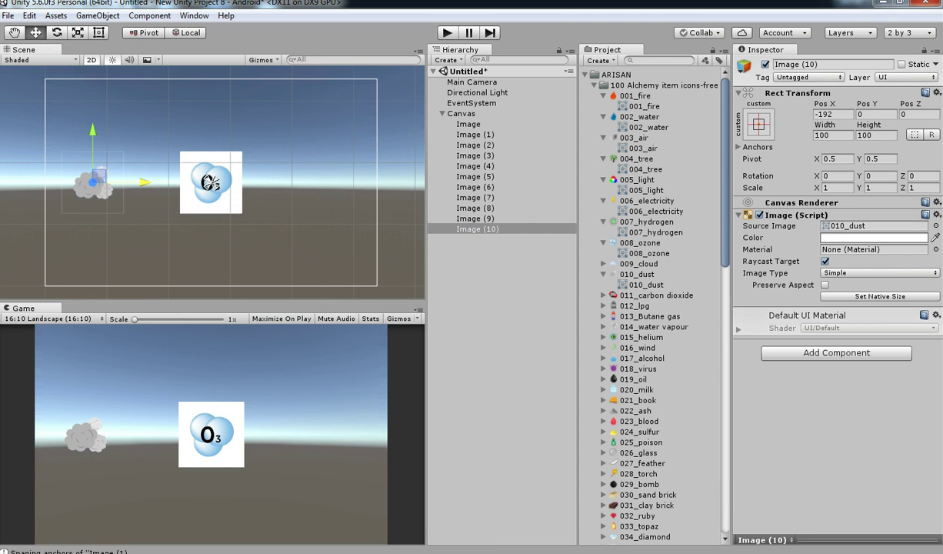
click(475, 218)
scroll(213, 182, up, 1)
drag(217, 182, 315, 183)
Move the blank Image (8) straight up to the canvas's upper edge, and select the electricity icon, Image (7), at the centre
click(475, 208)
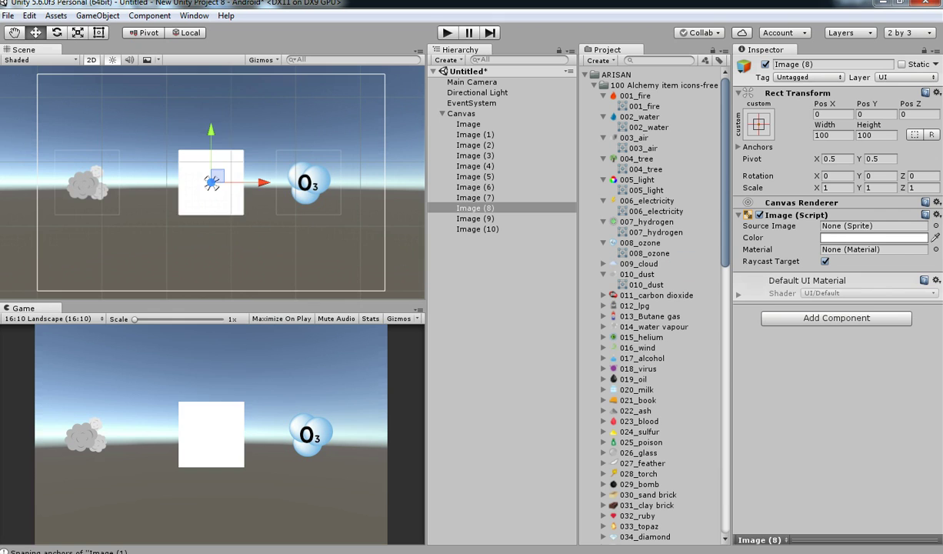
drag(212, 183, 211, 106)
click(212, 183)
scroll(214, 178, down, 1)
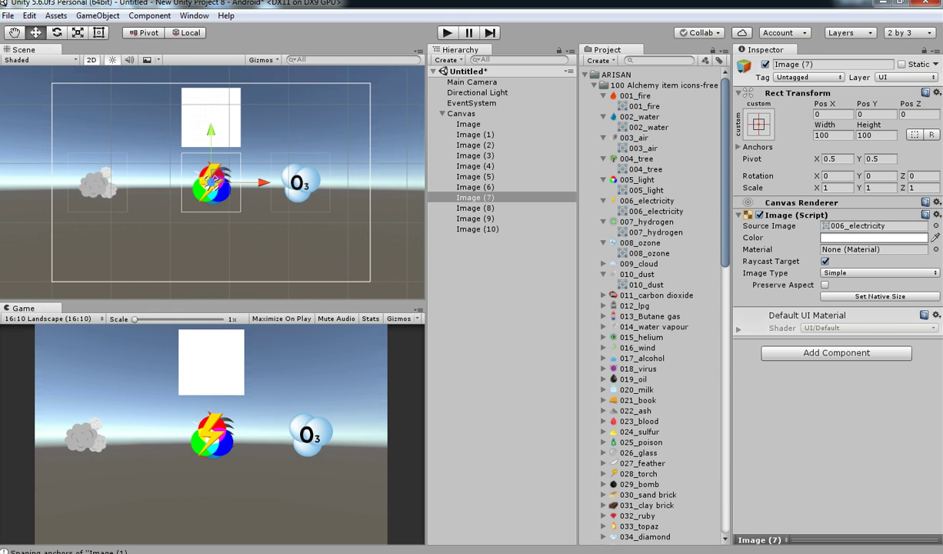
Move three electricity icons off the centre: Image (7) to about Pos 75, -87, Image (6) to -147, -86, and Image (5) to 153, 89
drag(212, 182, 256, 228)
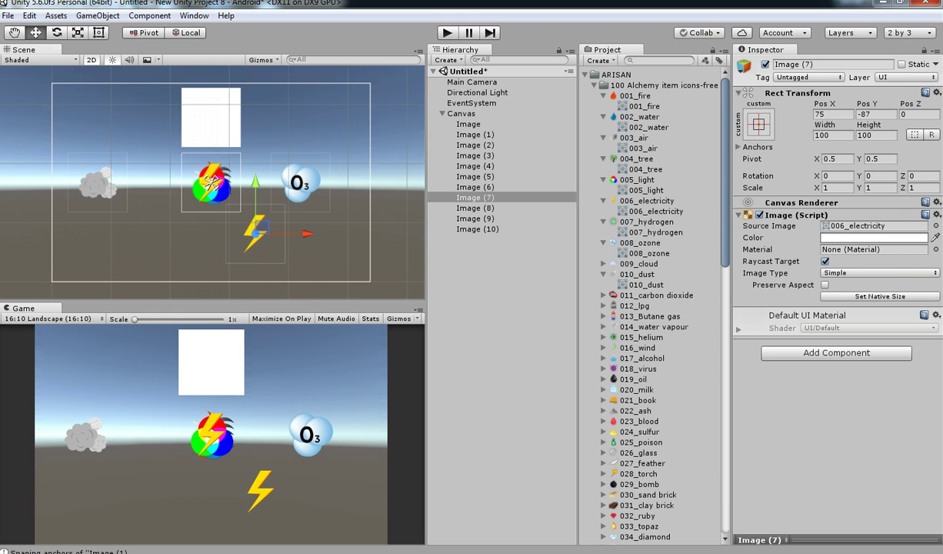
click(212, 183)
scroll(212, 182, up, 1)
drag(212, 182, 115, 237)
click(212, 182)
drag(212, 182, 310, 123)
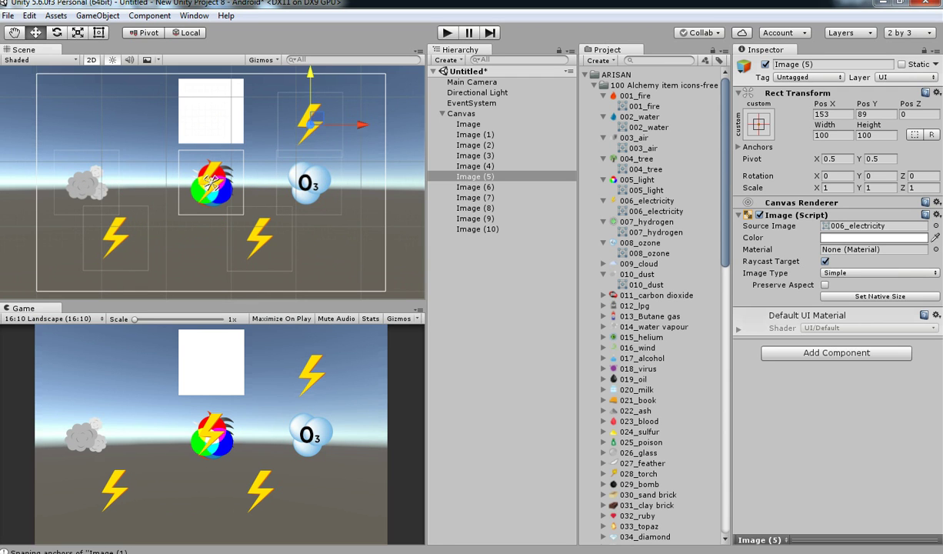
Move the electricity icon Image (4) to about Pos 189.8, -105.5 and the light icon Image (3) to about -204, 102
click(213, 182)
scroll(212, 183, up, 1)
drag(212, 182, 354, 256)
drag(352, 212, 352, 214)
click(212, 182)
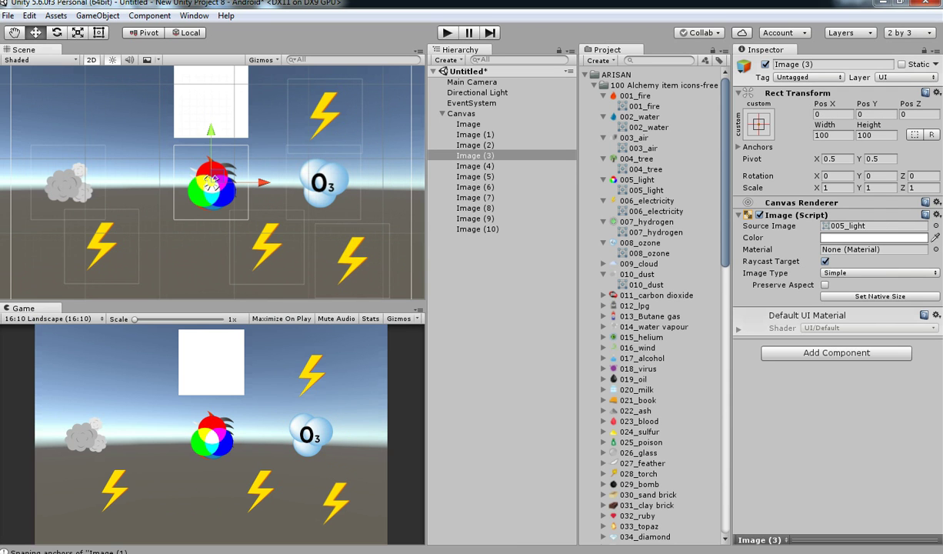
drag(211, 146, 211, 71)
drag(211, 106, 60, 106)
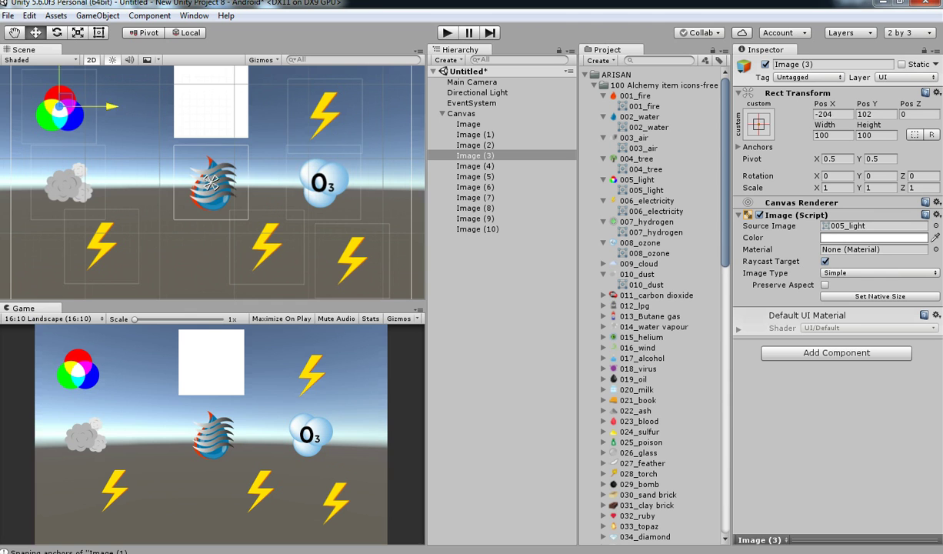
Move the air icon, Image (2), down to about Pos Y -103.8 and the water icon, Image (1), up to about 114.3
click(212, 182)
drag(212, 182, 212, 261)
scroll(213, 261, up, 1)
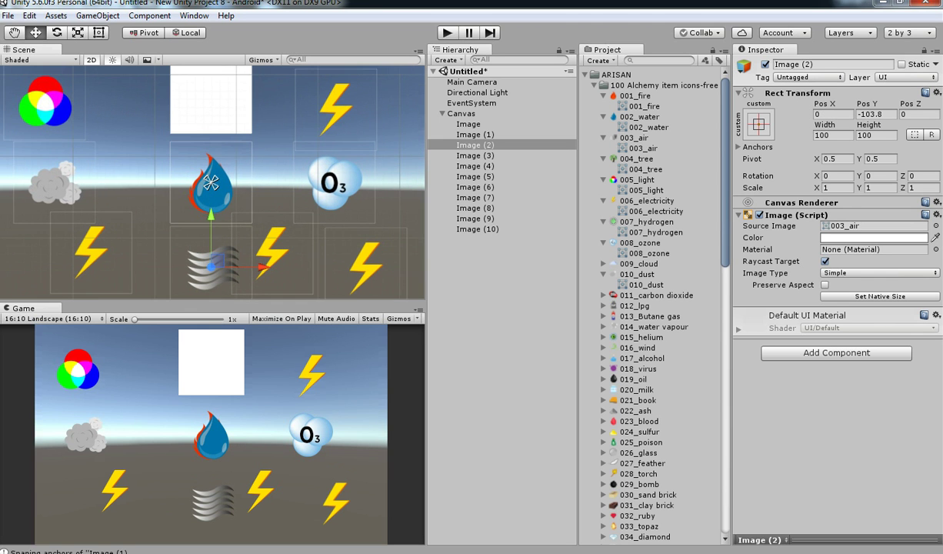
click(210, 182)
drag(210, 182, 211, 83)
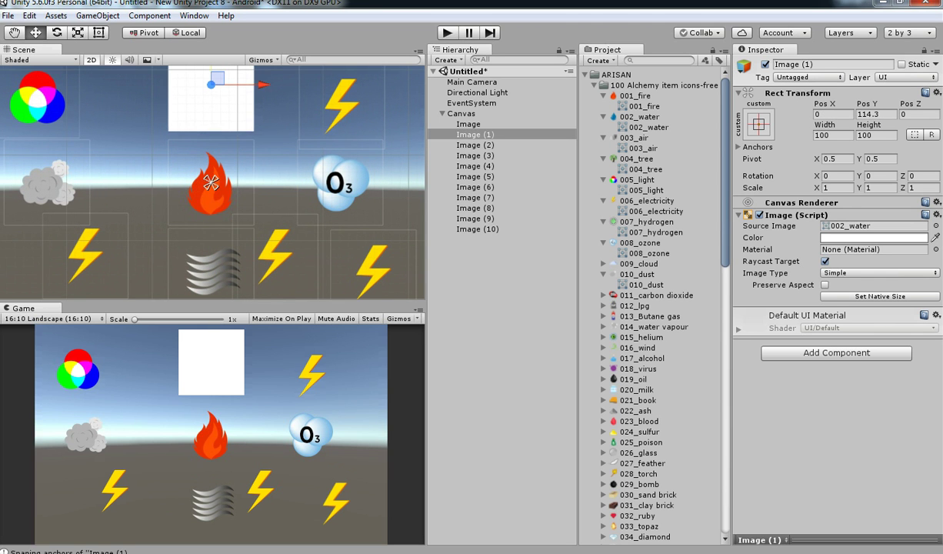
Delete the blank white Image (8) behind the water icon and nudge the fire icon left to about Pos X -5.1
click(212, 85)
key(Delete)
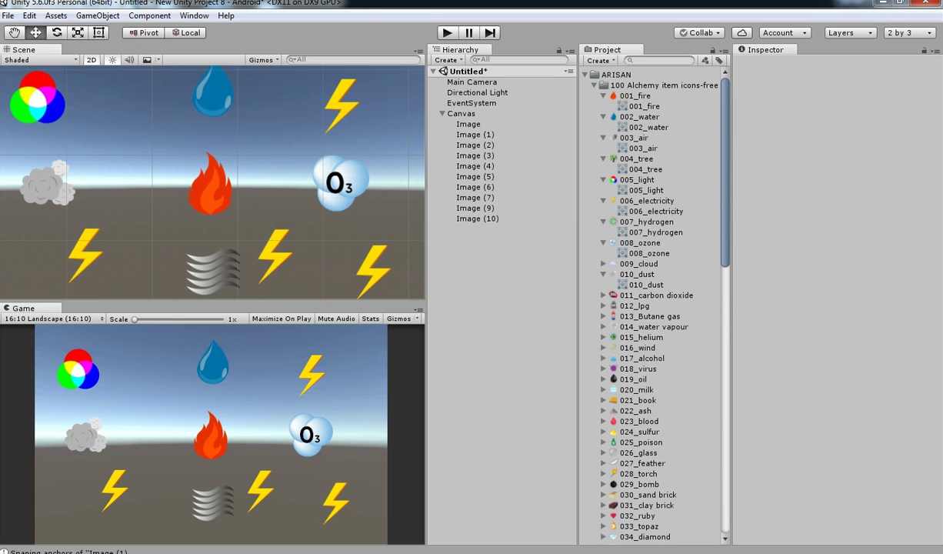
click(210, 182)
mouse_move(210, 182)
mouse_down()
mouse_move(244, 182)
mouse_move(211, 182)
mouse_up()
Shift the electricity icon Image (6) left to line up under the dust icon, and the air icon Image (2) left to about Pos X -41.4
click(96, 249)
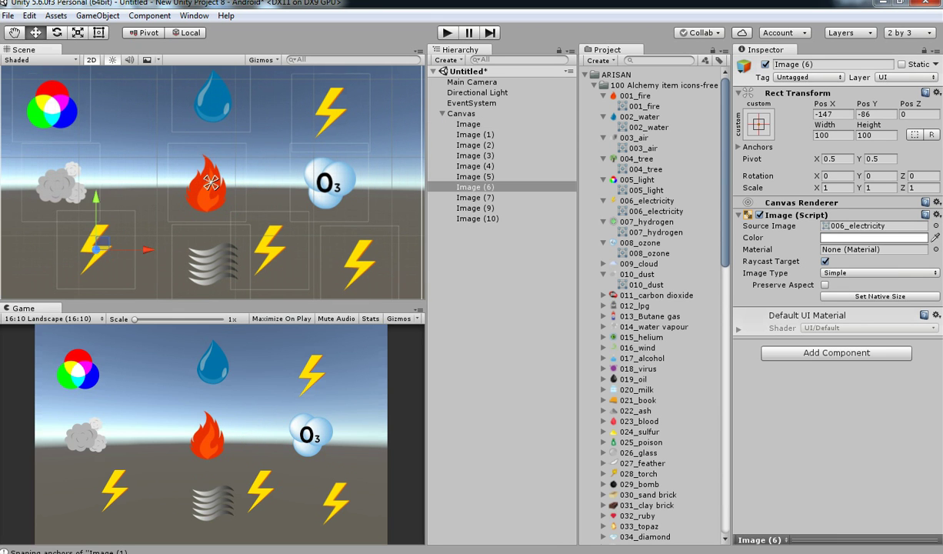
scroll(96, 248, down, 3)
drag(158, 241, 122, 242)
click(211, 250)
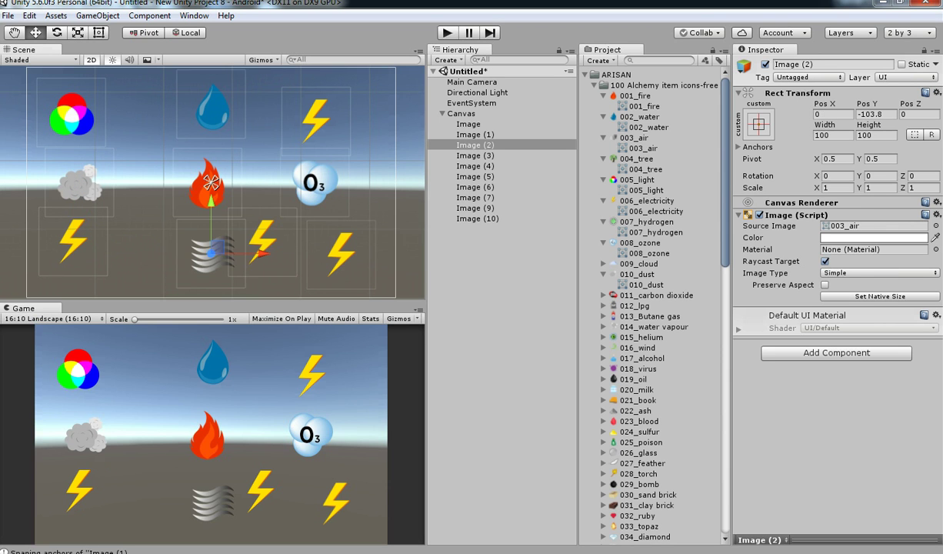
drag(211, 250, 182, 250)
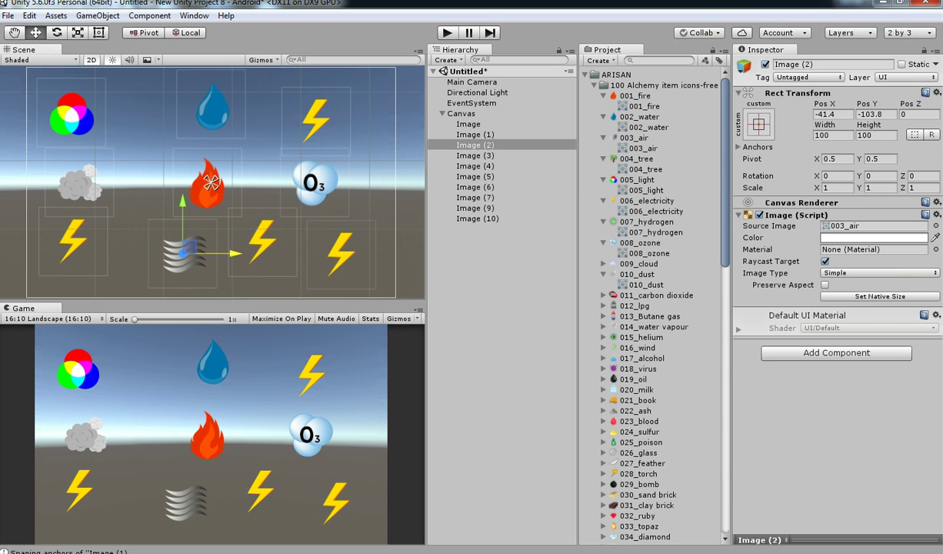
With the Rect tool active, apply Snap Anchors to the fire icon, Image, using the option for this object only
click(52, 318)
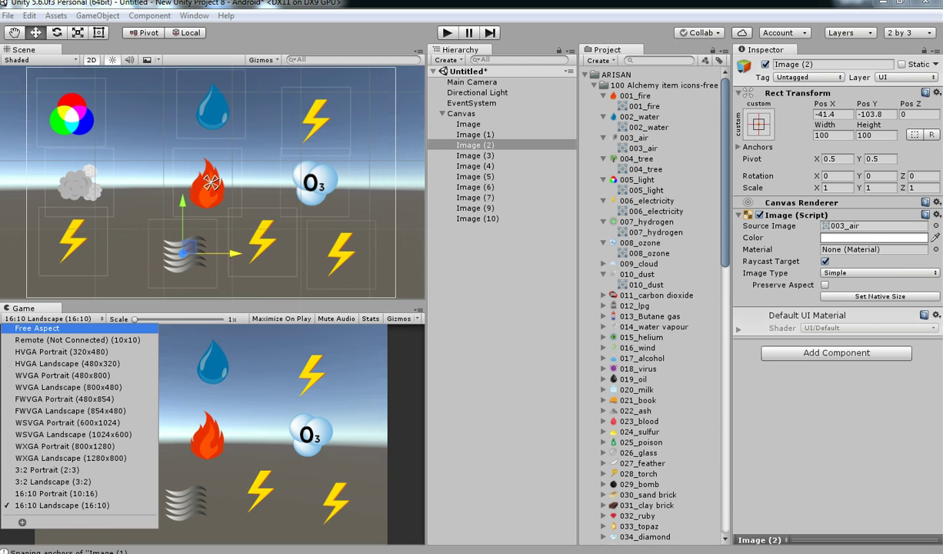
click(208, 183)
click(209, 183)
scroll(212, 182, up, 3)
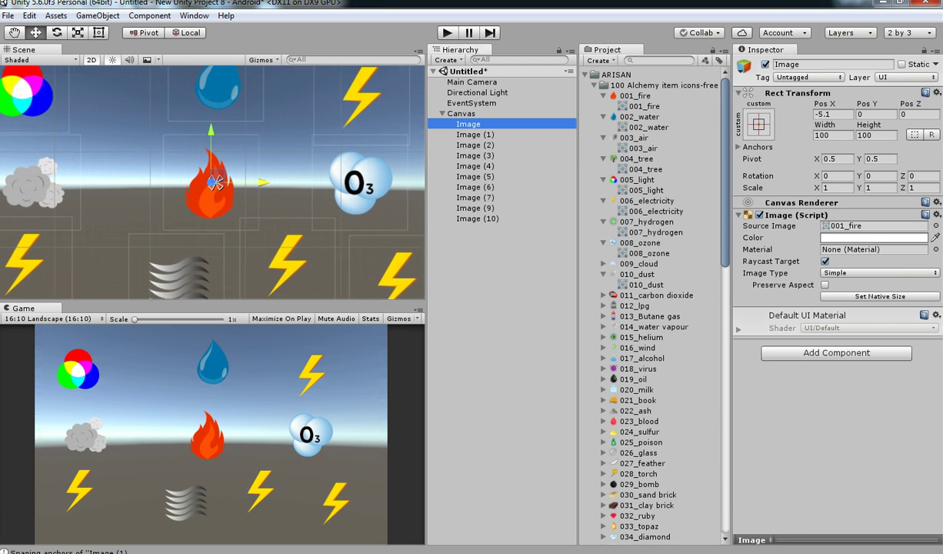
key(t)
scroll(214, 182, down, 5)
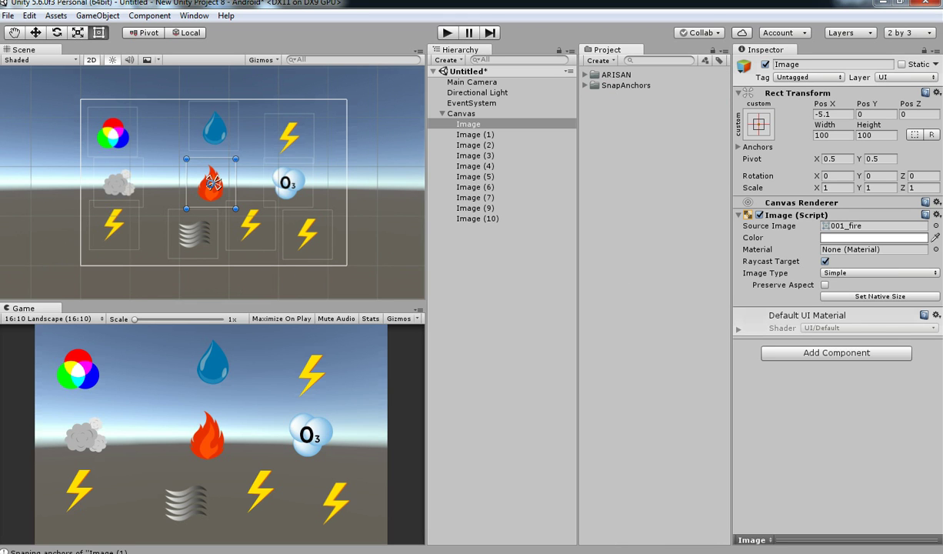
right_click(469, 123)
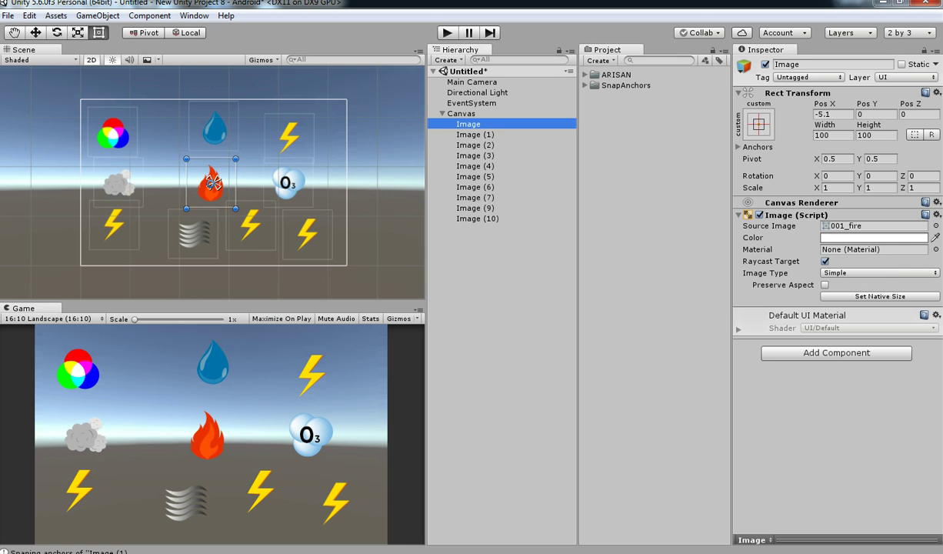
mouse_move(517, 247)
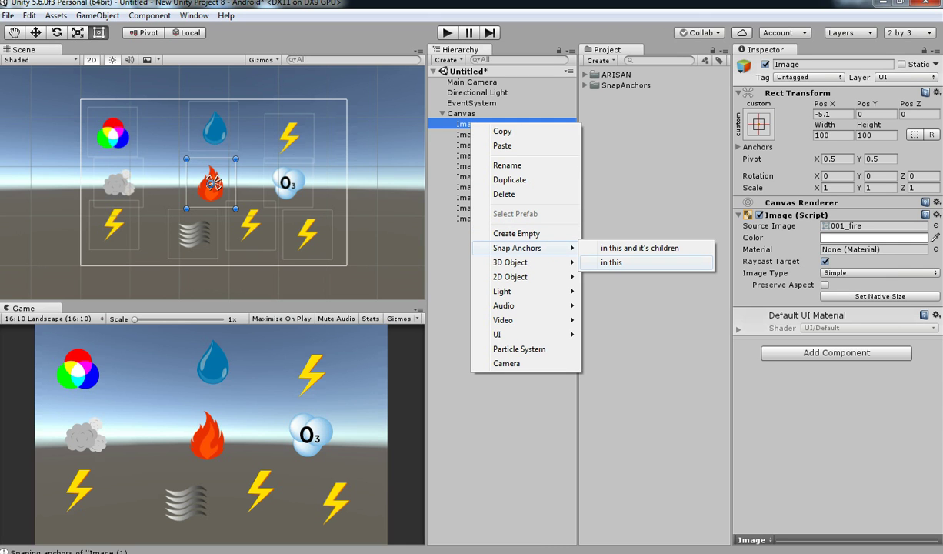
click(611, 262)
Compare the anchor placement of the fire icon, Image, with that of the water icon, Image (1)
click(490, 134)
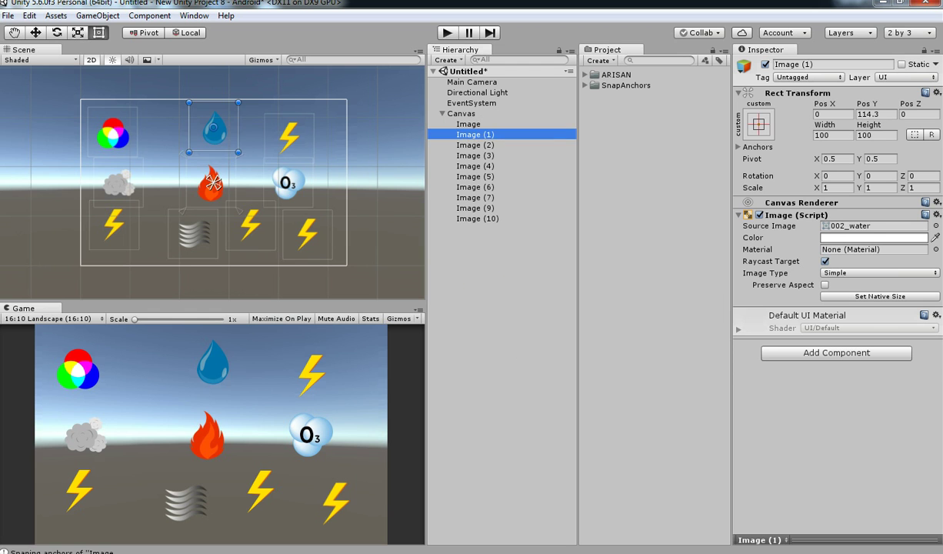
right_click(490, 135)
click(477, 125)
key(f)
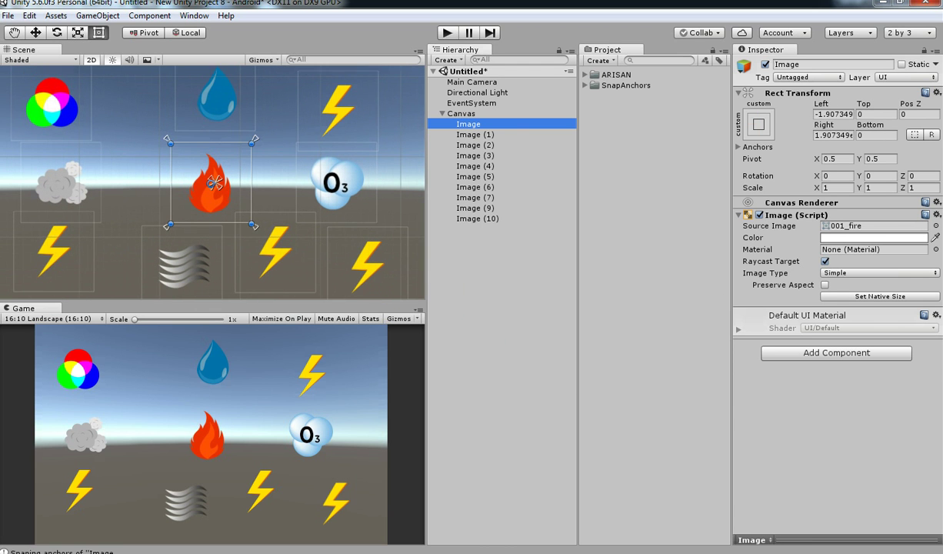
click(477, 135)
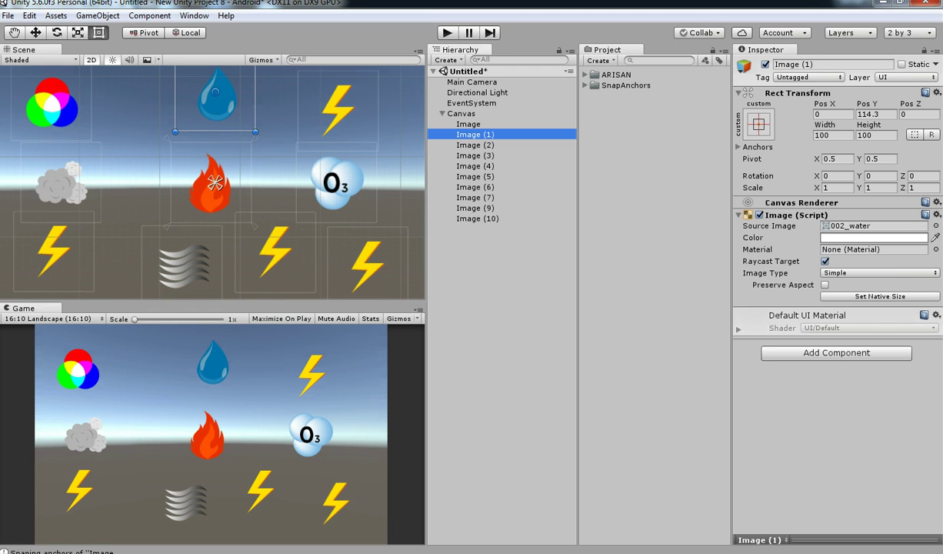
Preview the layout at HVGA Landscape, WSVGA Landscape and 3:2 Landscape, and return the Game view to 16:10 Landscape
click(52, 318)
click(65, 363)
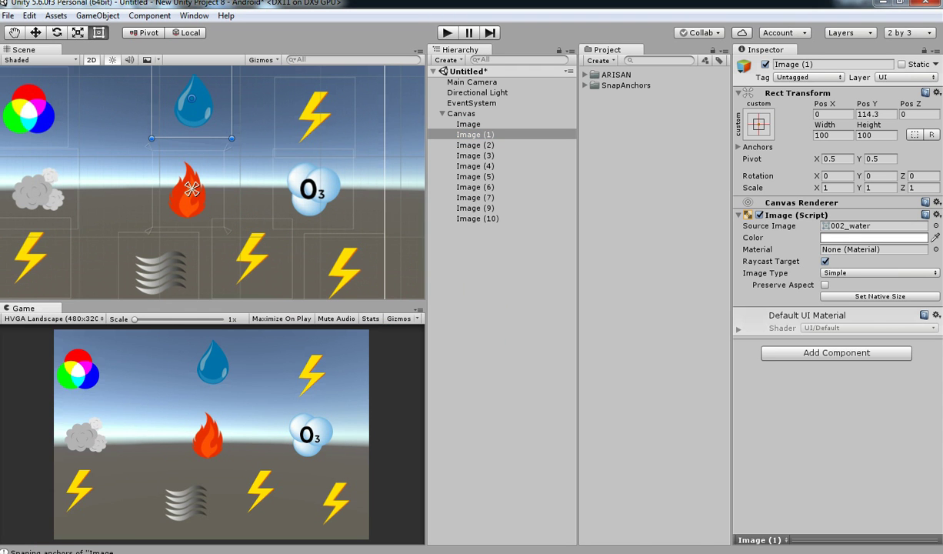
click(52, 318)
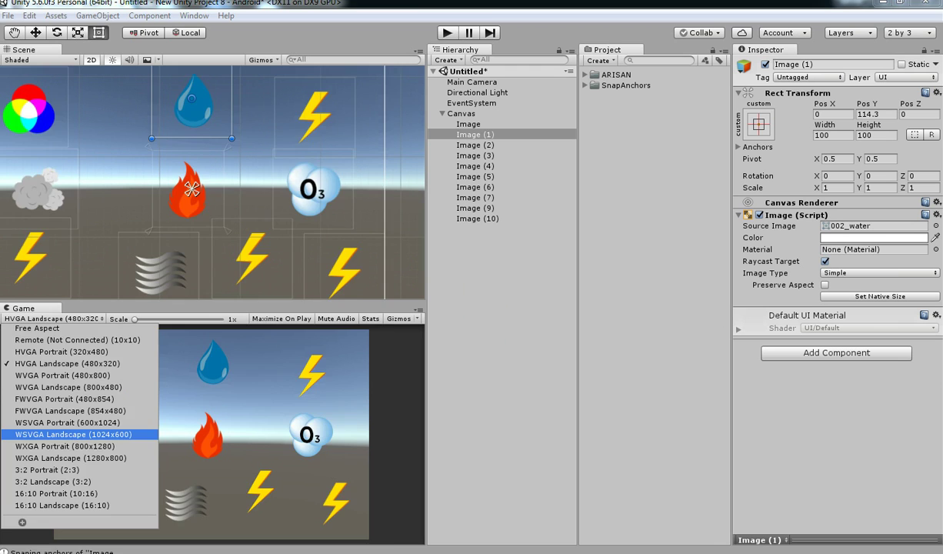
click(73, 434)
click(52, 318)
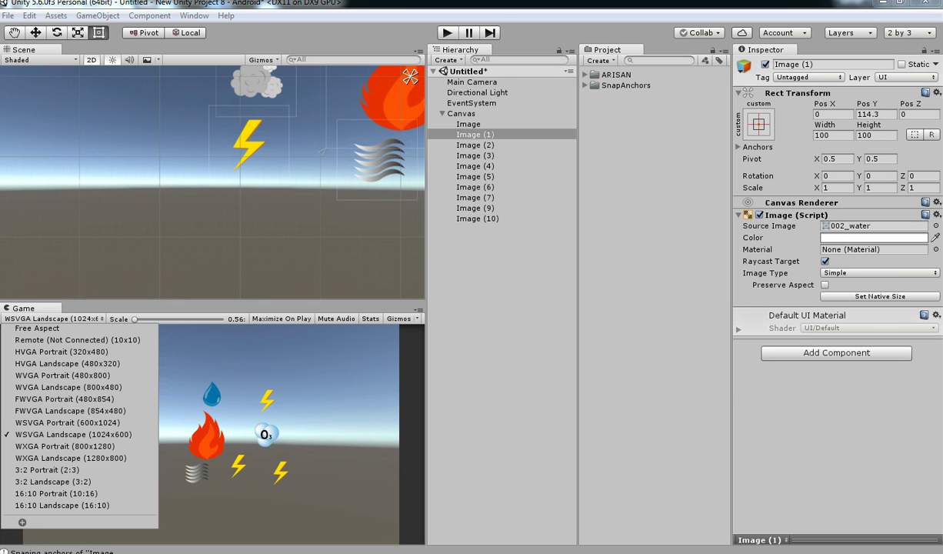
click(62, 499)
click(52, 318)
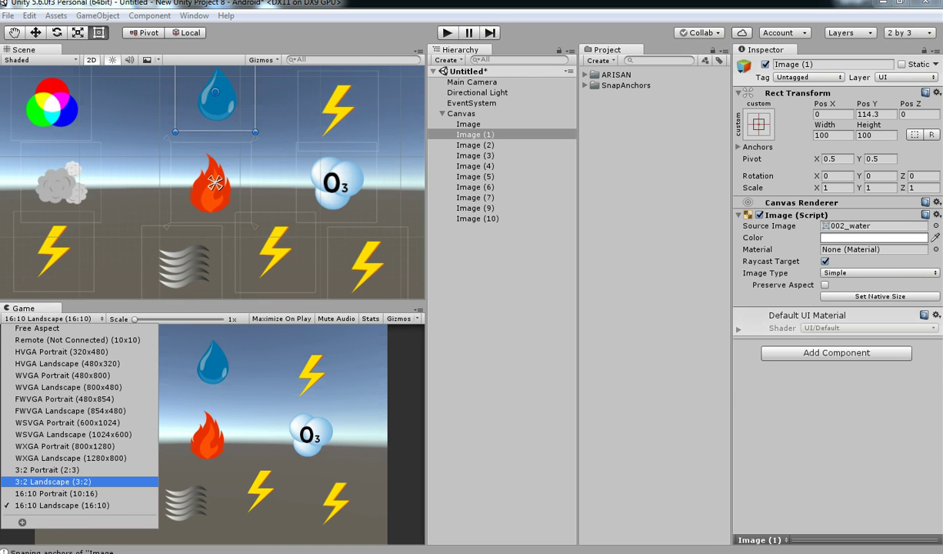
click(61, 477)
click(52, 319)
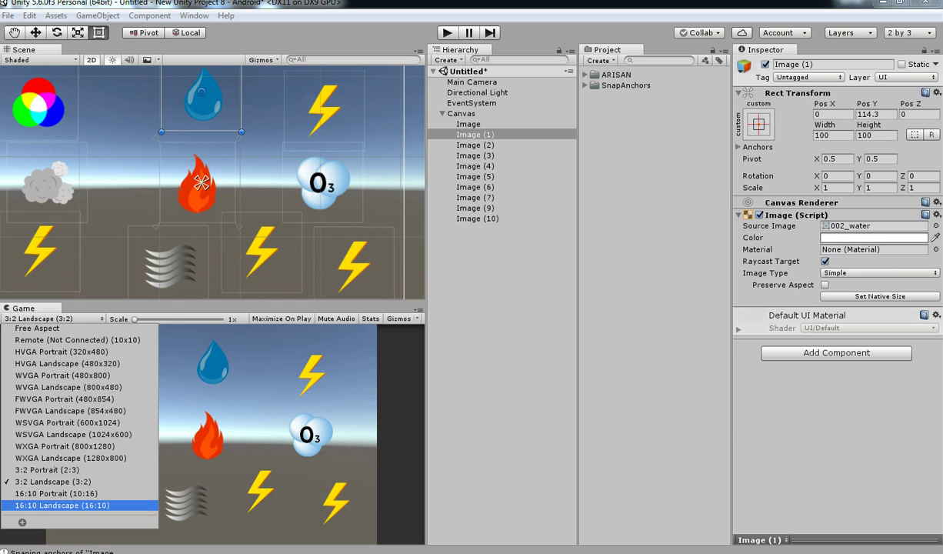
click(62, 504)
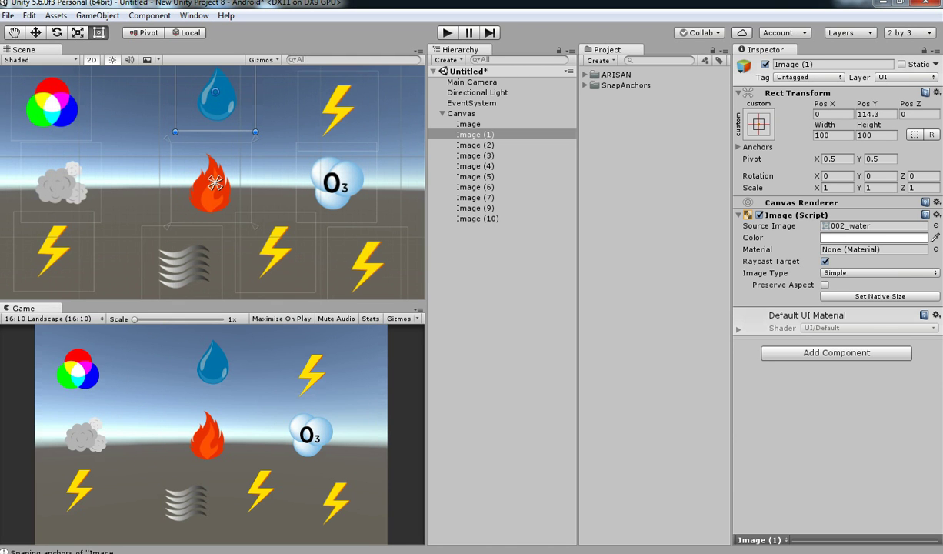
double_click(476, 135)
double_click(469, 124)
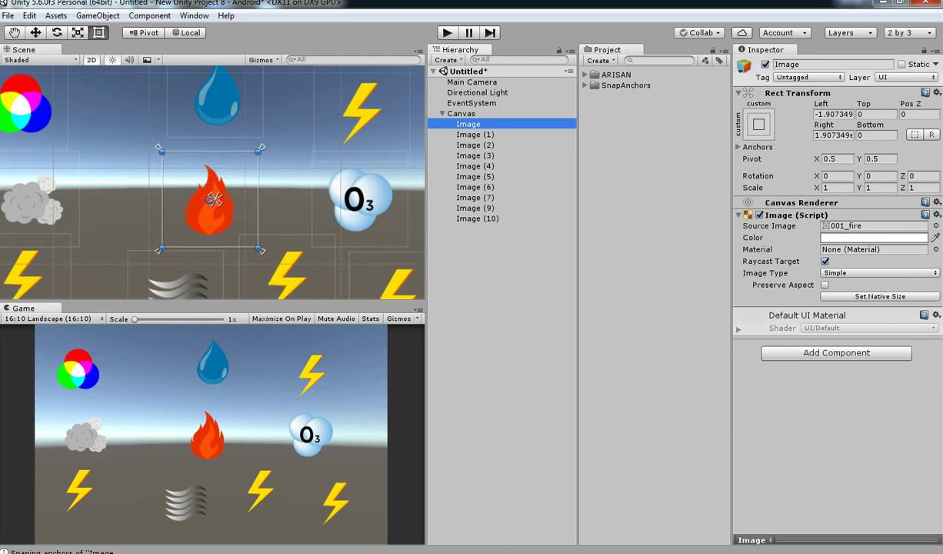
scroll(213, 182, down, 2)
click(47, 96)
scroll(47, 96, down, 2)
right_click(468, 153)
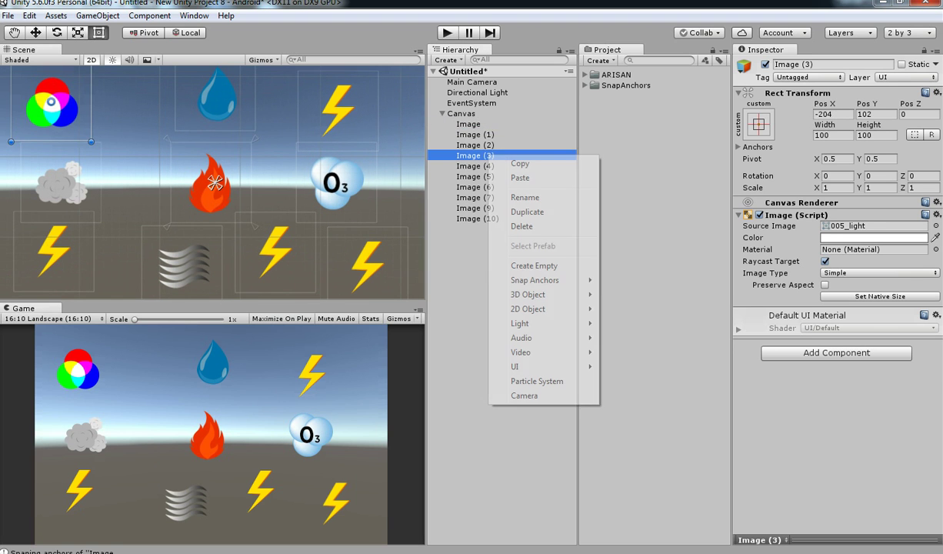
Snap the anchors of the fire icon, Image, again and those of the water icon, Image (1)
click(469, 124)
right_click(478, 125)
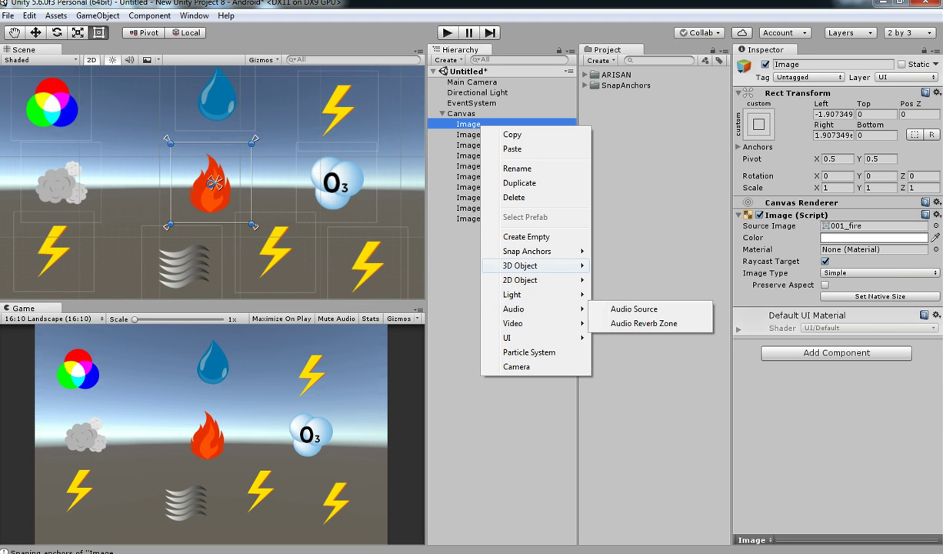
mouse_move(538, 251)
click(622, 265)
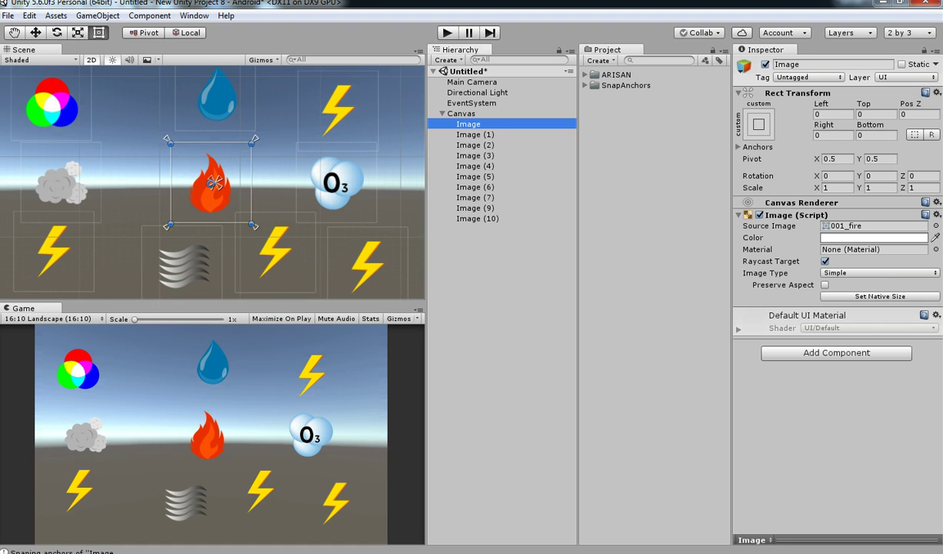
click(469, 134)
right_click(475, 136)
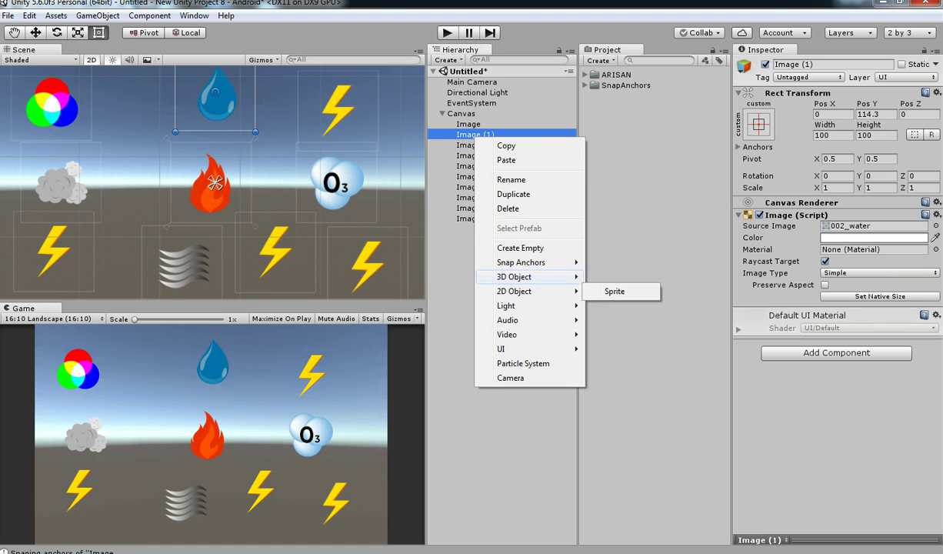
click(627, 278)
Snap the anchors of the air icon, Image (2), and of the light icon, Image (3), to their own corners
click(471, 145)
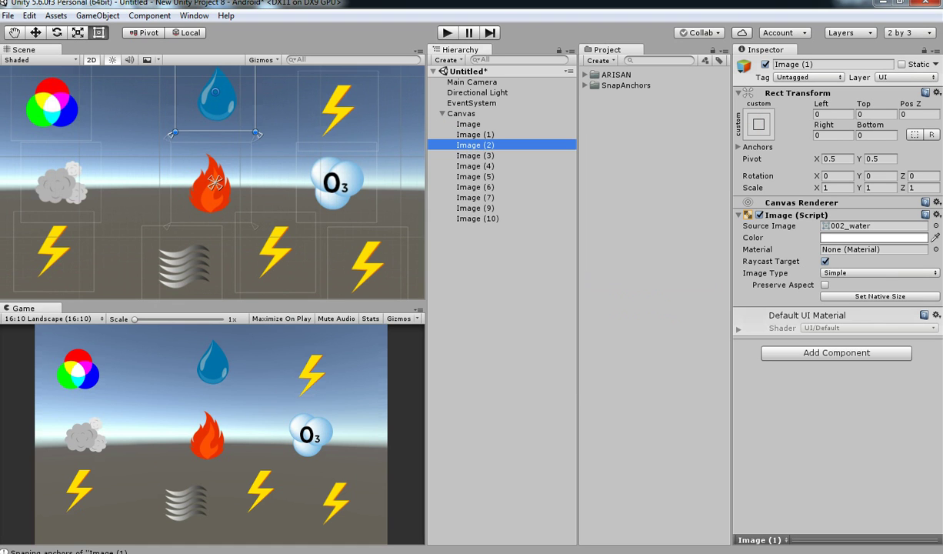
right_click(477, 144)
mouse_move(531, 283)
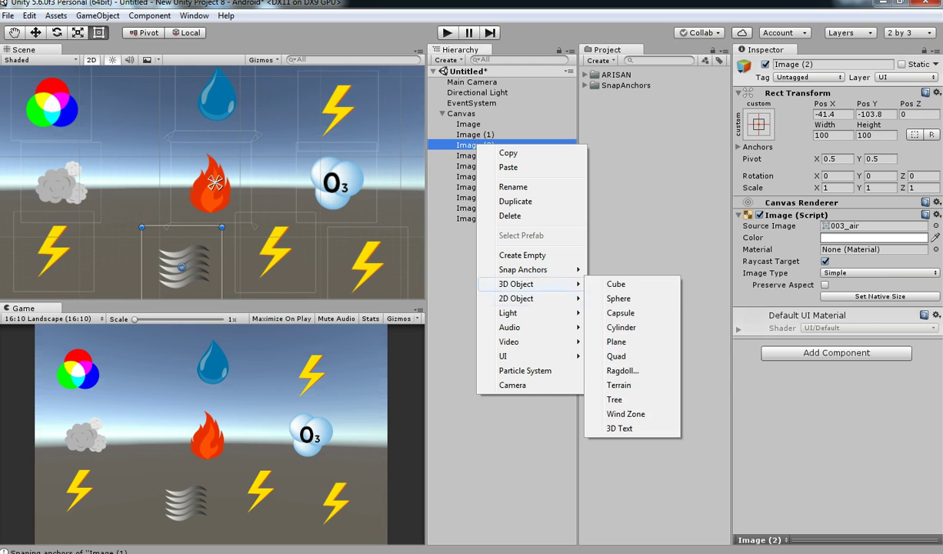
click(619, 285)
click(477, 155)
right_click(491, 156)
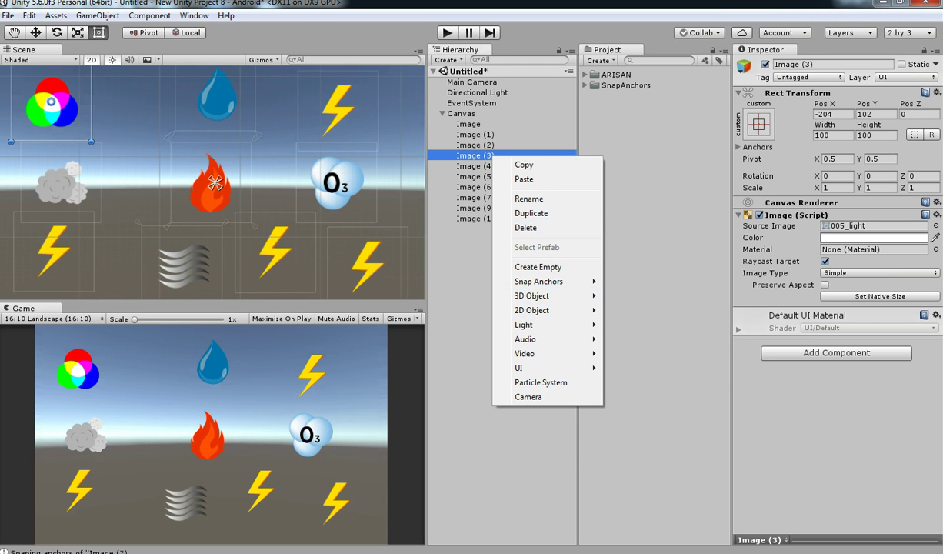
mouse_move(538, 281)
click(616, 297)
Snap the anchors of the electricity icons Image (4) and Image (5) to their own corners, without including children
right_click(497, 166)
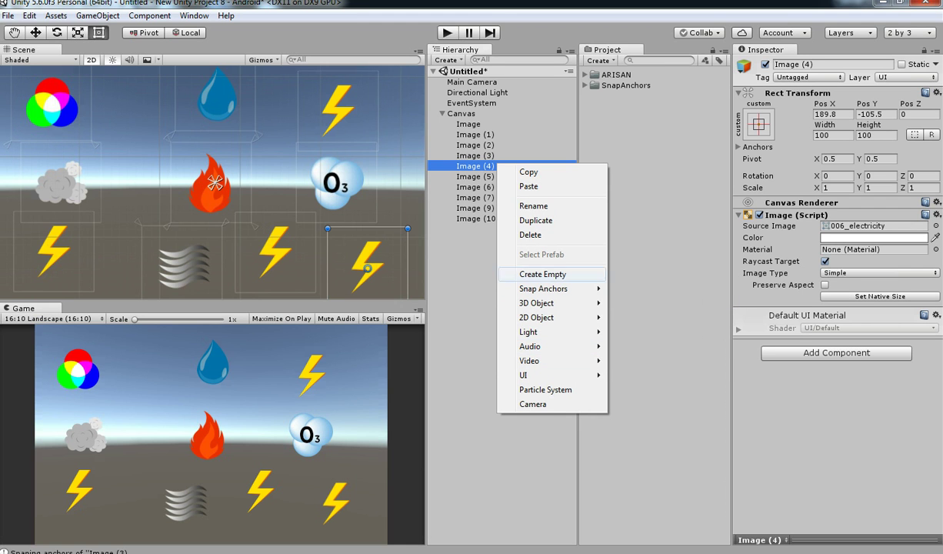
mouse_move(542, 288)
click(622, 301)
click(477, 176)
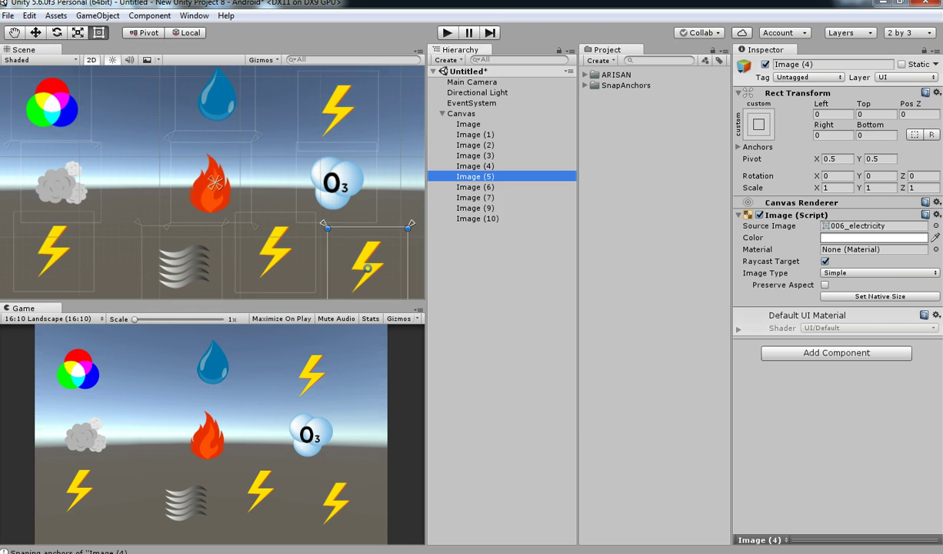
right_click(489, 176)
mouse_move(542, 301)
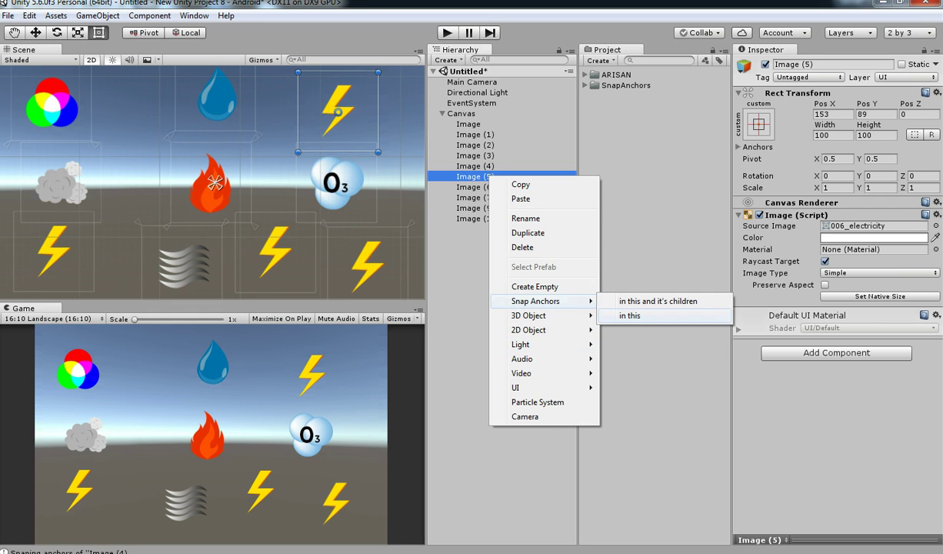
click(629, 315)
Snap the anchors of the electricity icons Image (6) and Image (7) to their own corners, without including children
right_click(466, 187)
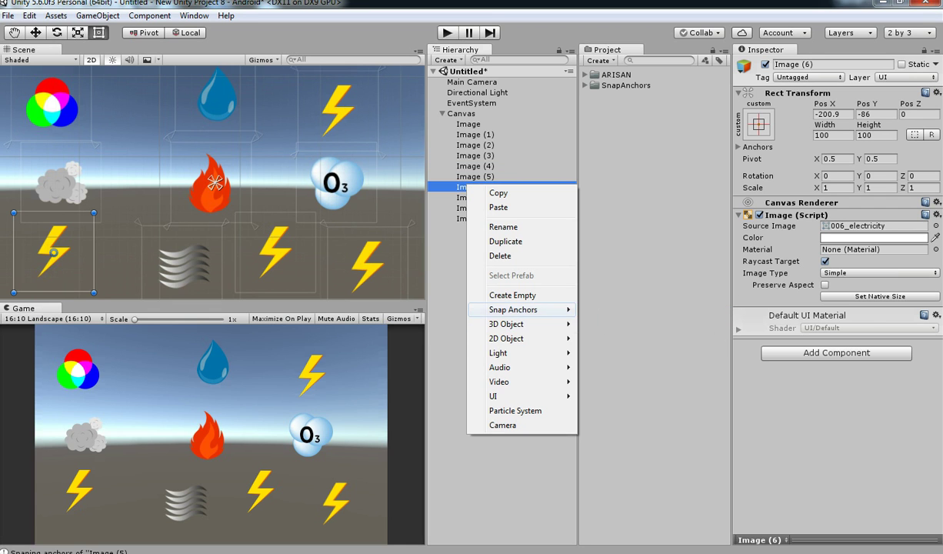
mouse_move(542, 309)
click(623, 322)
click(492, 197)
right_click(504, 200)
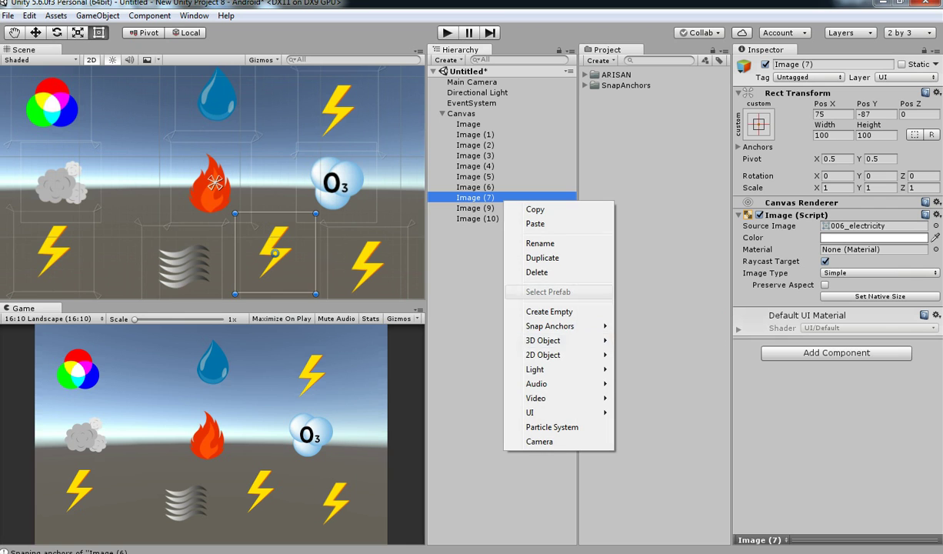
mouse_move(549, 326)
click(644, 340)
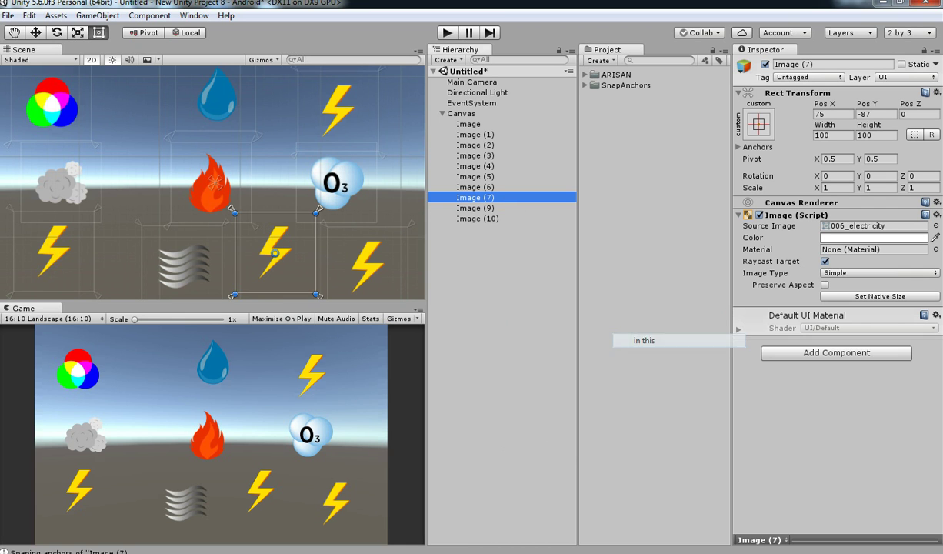
Snap the anchors of the ozone icon, Image (9), including its children, and those of the dust icon, Image (10), alone
right_click(488, 208)
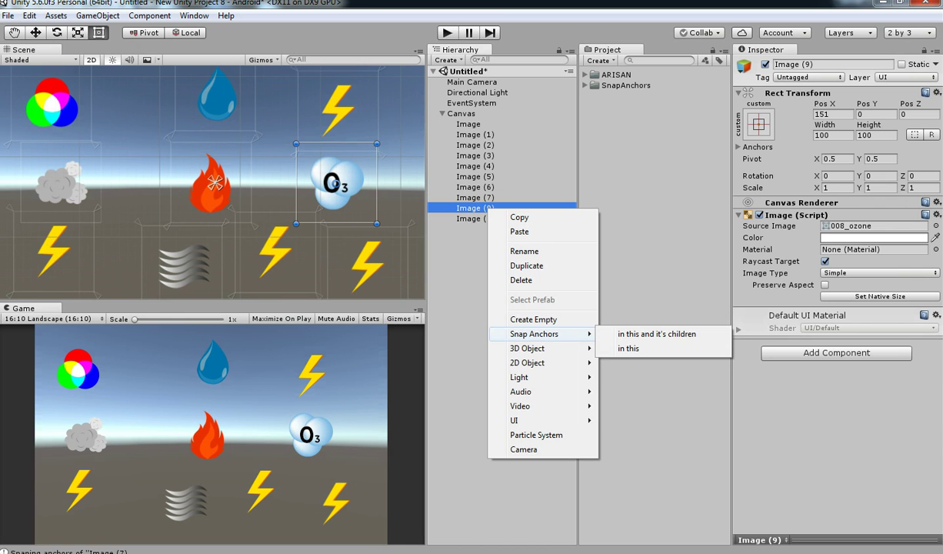
click(656, 334)
click(475, 218)
right_click(479, 219)
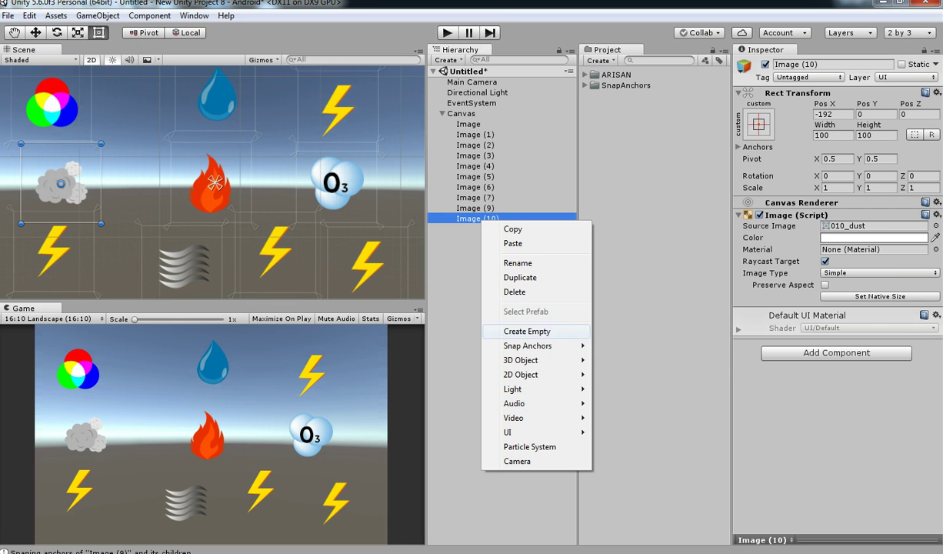
mouse_move(526, 345)
click(630, 345)
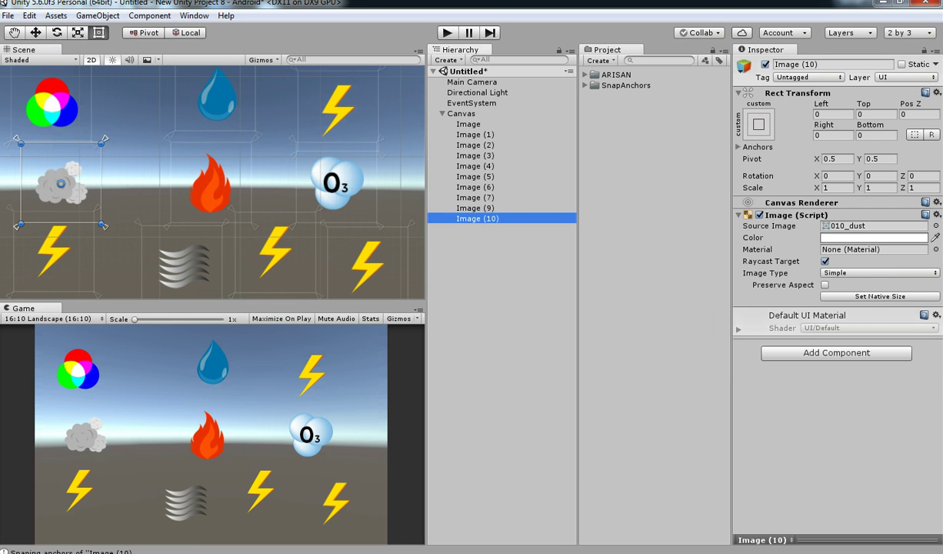
Preview the fully anchored layout at HVGA Landscape, FWVGA Landscape and WXGA Landscape, and return the Game view to 16:10 Landscape
click(52, 318)
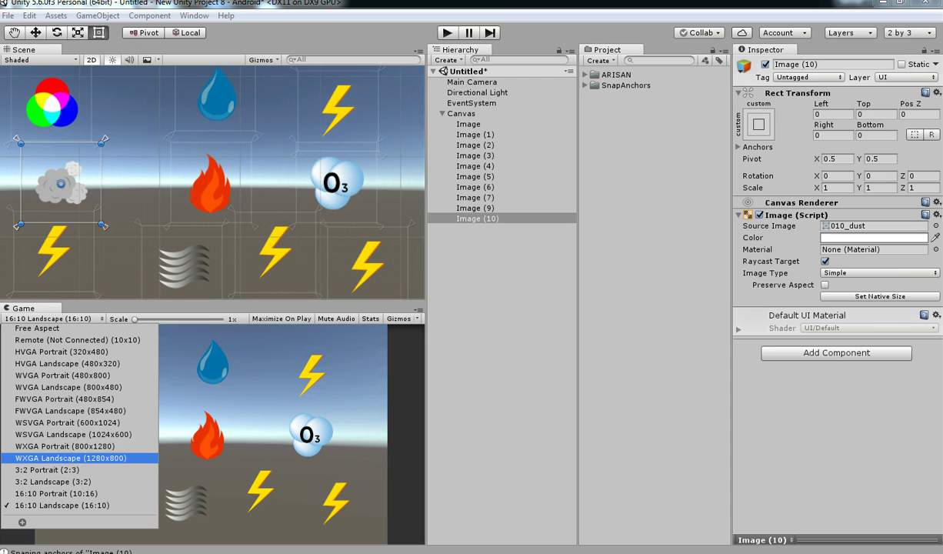
click(67, 363)
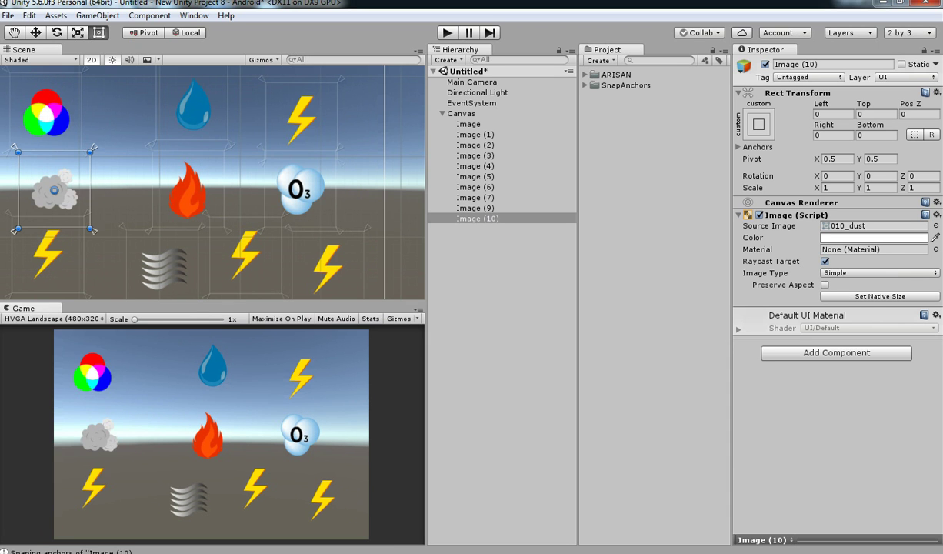
click(52, 319)
click(85, 408)
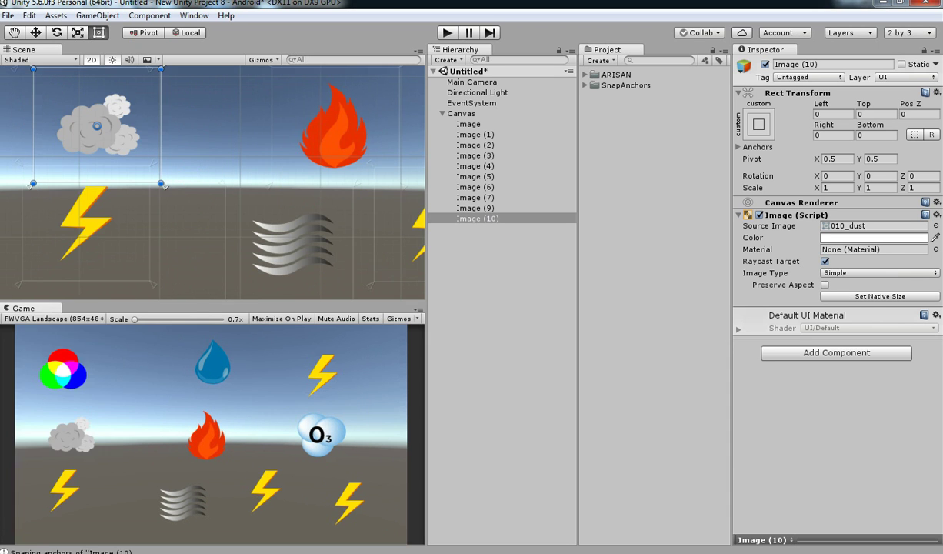
click(52, 318)
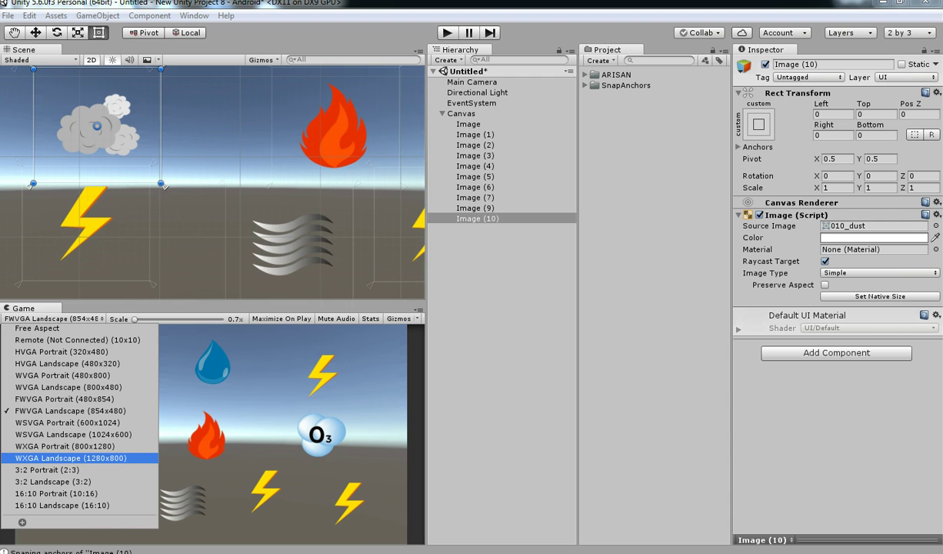
click(46, 450)
click(52, 318)
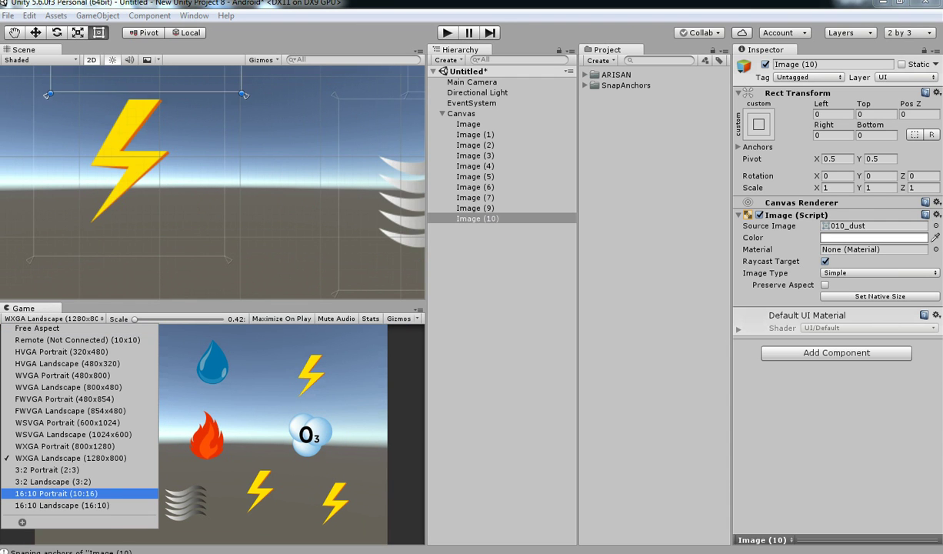
click(46, 502)
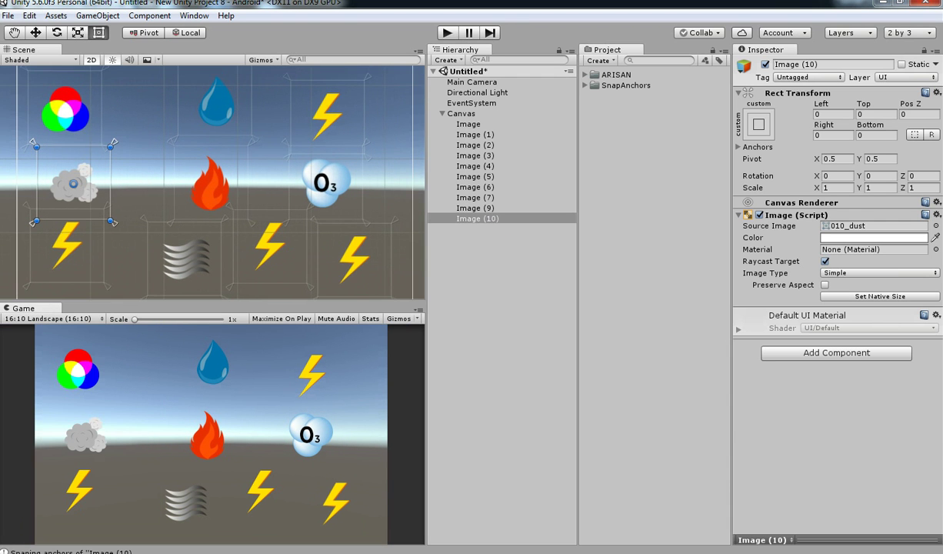
Examine the anchor placement of the individual icons across the Canvas, including fire, water, light, ozone, dust and electricity
click(210, 186)
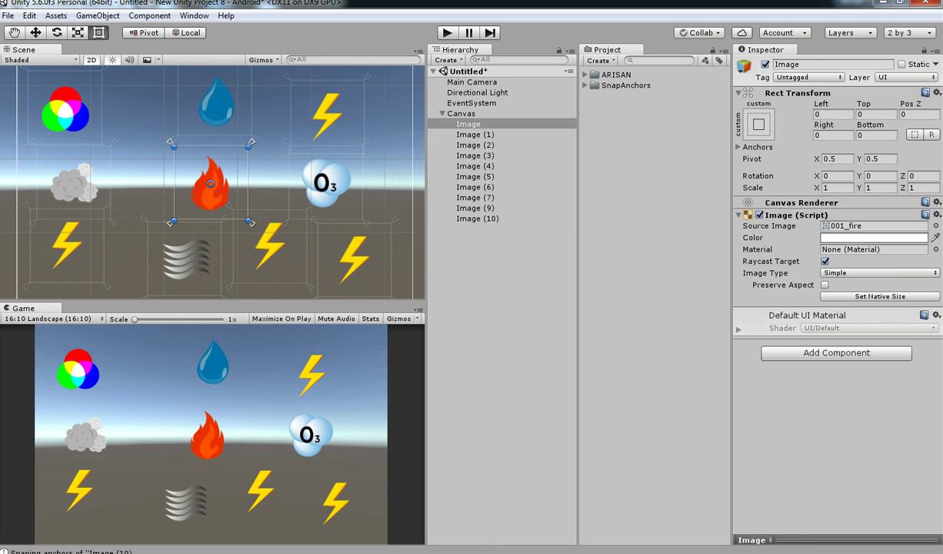
scroll(211, 183, down, 2)
click(215, 117)
click(87, 123)
scroll(91, 125, down, 1)
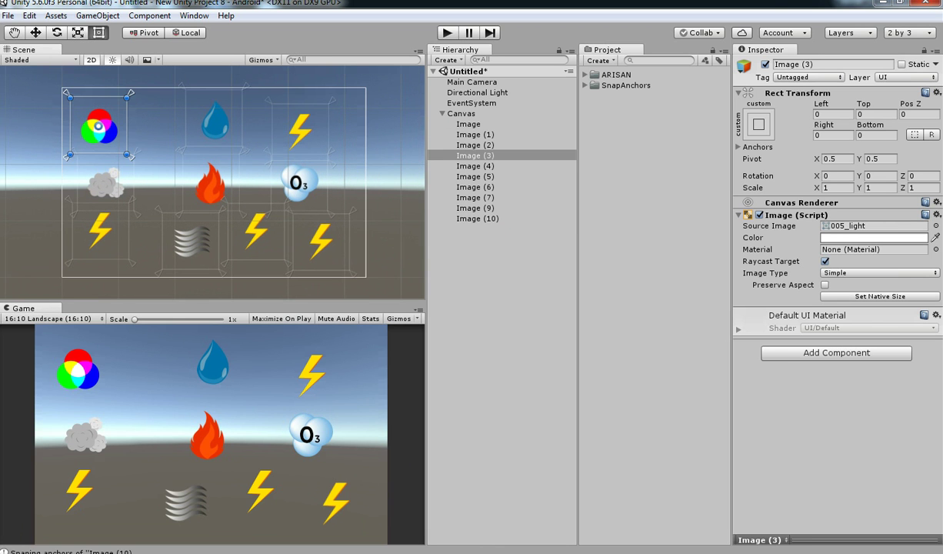
click(300, 129)
click(296, 182)
scroll(297, 182, down, 1)
click(253, 227)
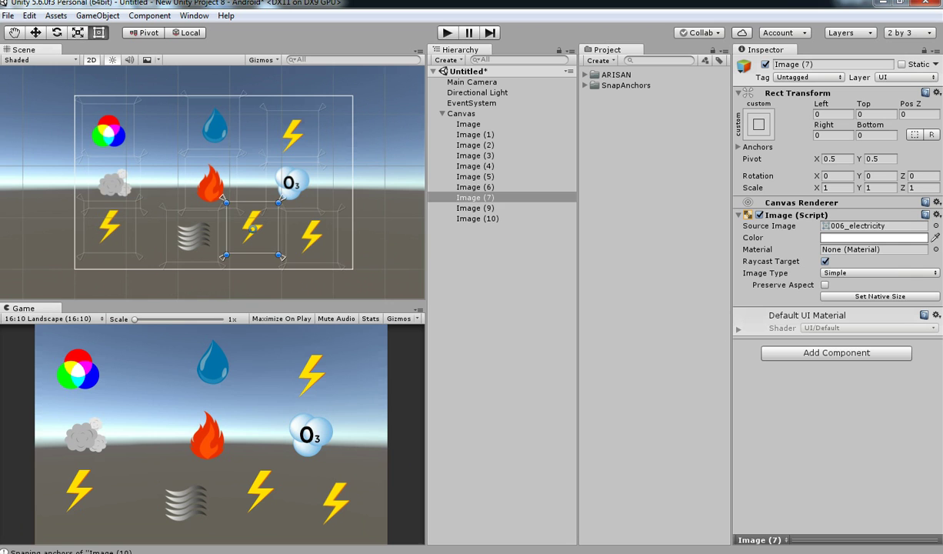
click(310, 235)
click(194, 235)
click(210, 184)
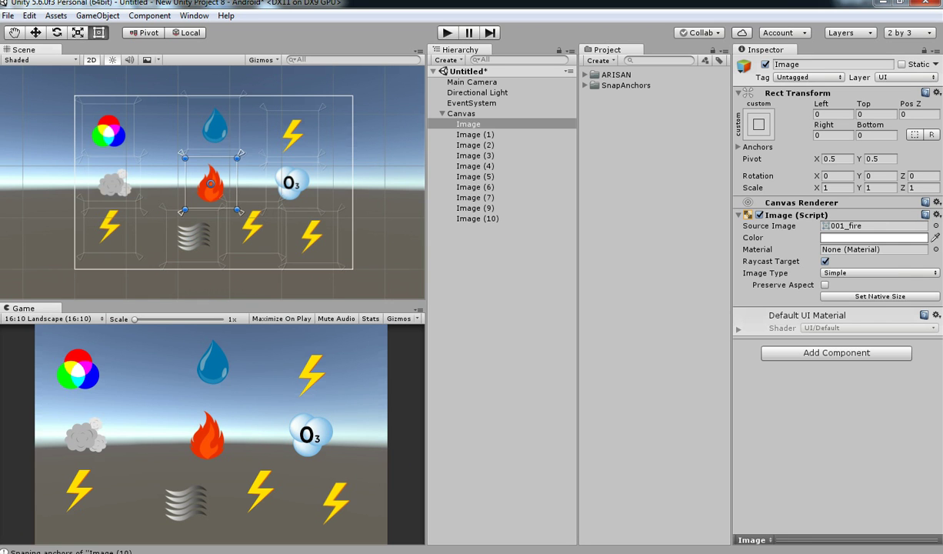
click(114, 184)
click(110, 226)
click(211, 185)
click(215, 126)
click(108, 131)
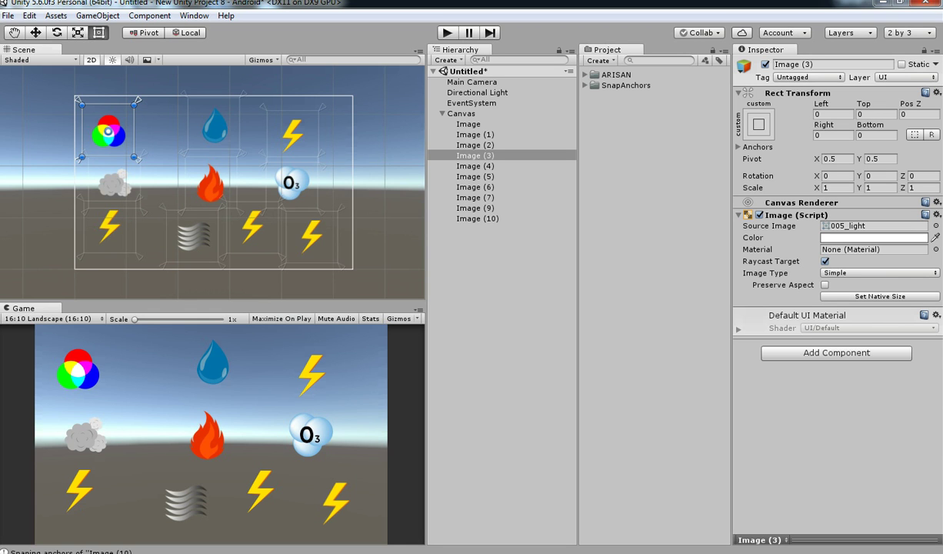
Move the lower-left anchor of the water icon, Image (1), slightly inward and down, giving Left -4 and Bottom 8
click(214, 126)
scroll(214, 131, up, 5)
mouse_move(178, 144)
mouse_down()
mouse_move(166, 165)
mouse_move(181, 149)
mouse_up()
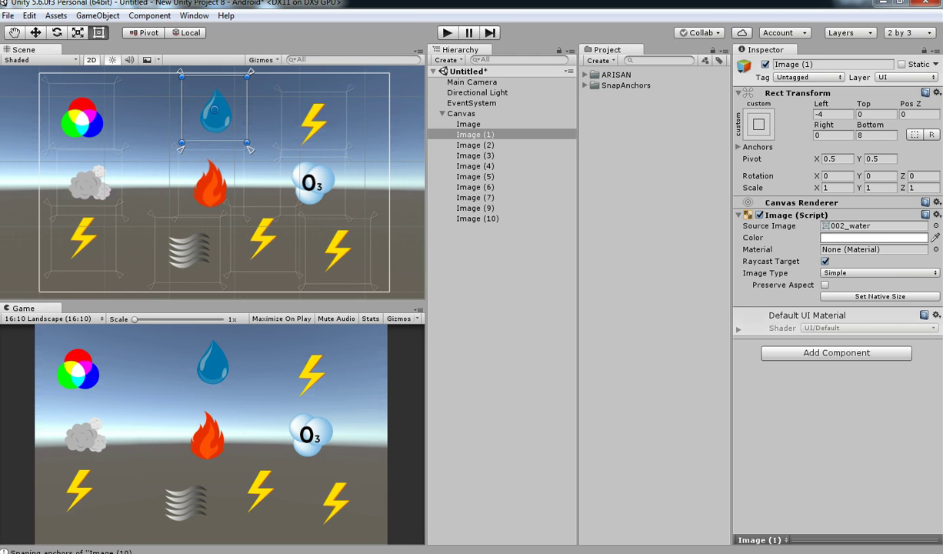
Show the contents of the SnapAnchors folder and select the electricity icon, Image (4)
click(586, 85)
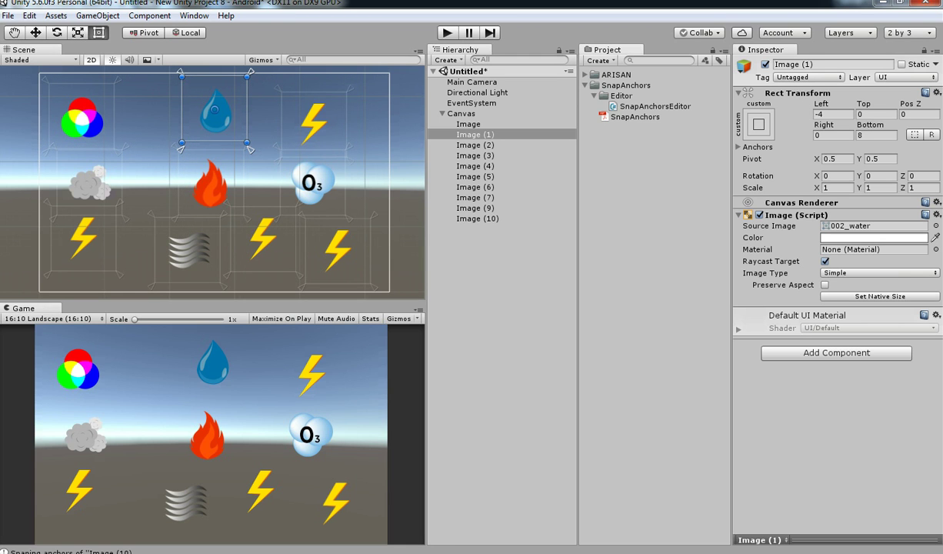
click(475, 166)
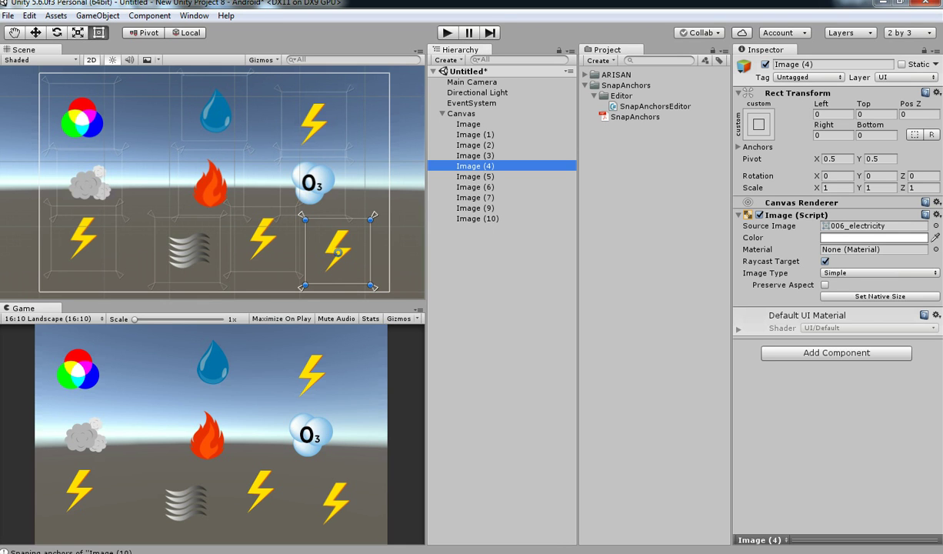